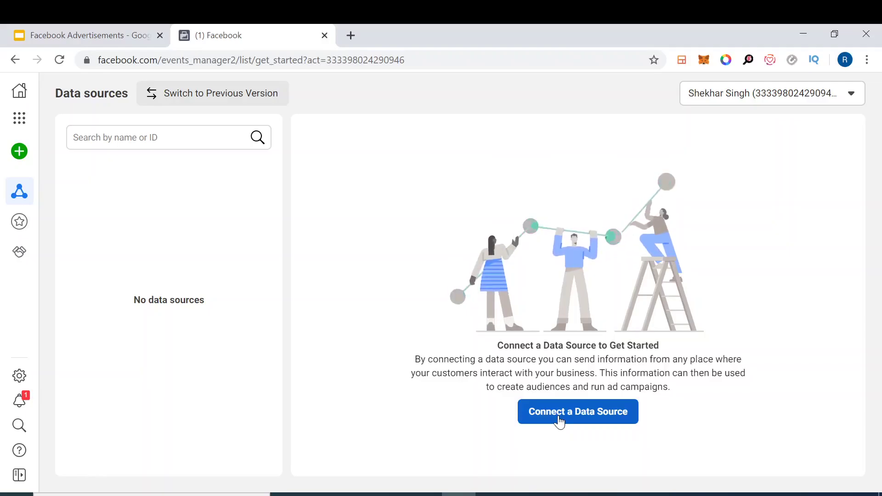
# Start connecting a new Web data source and select Facebook Pixel as the connection method
pyautogui.click(560, 421)
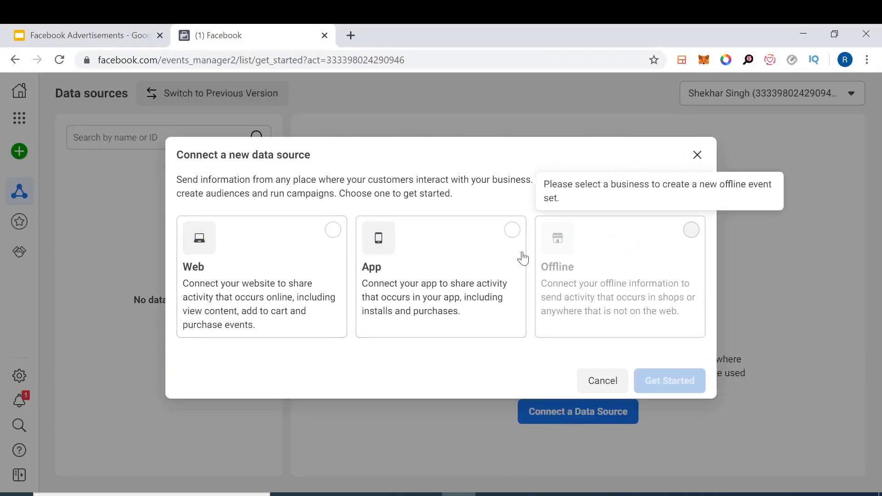
pyautogui.click(334, 234)
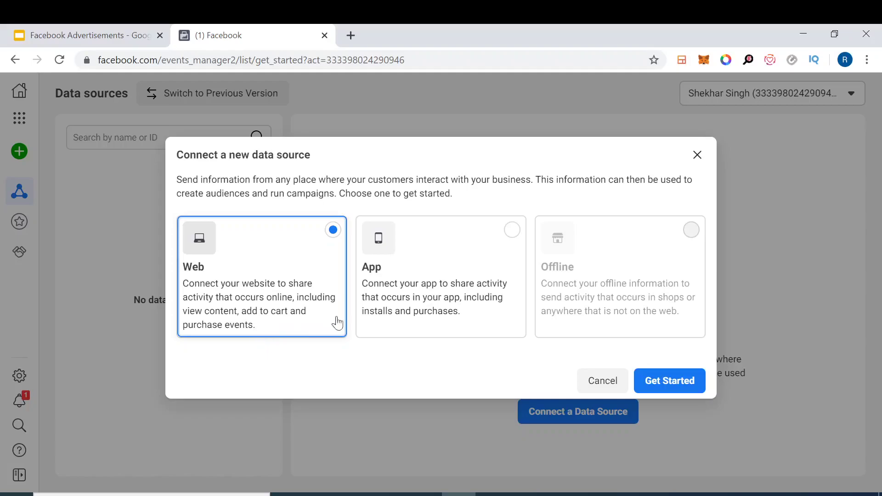
pyautogui.click(662, 386)
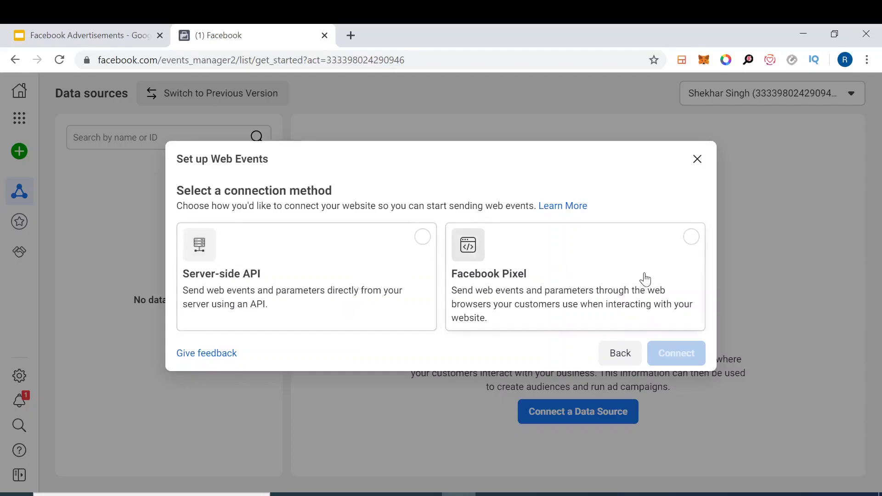
pyautogui.click(689, 239)
pyautogui.click(678, 364)
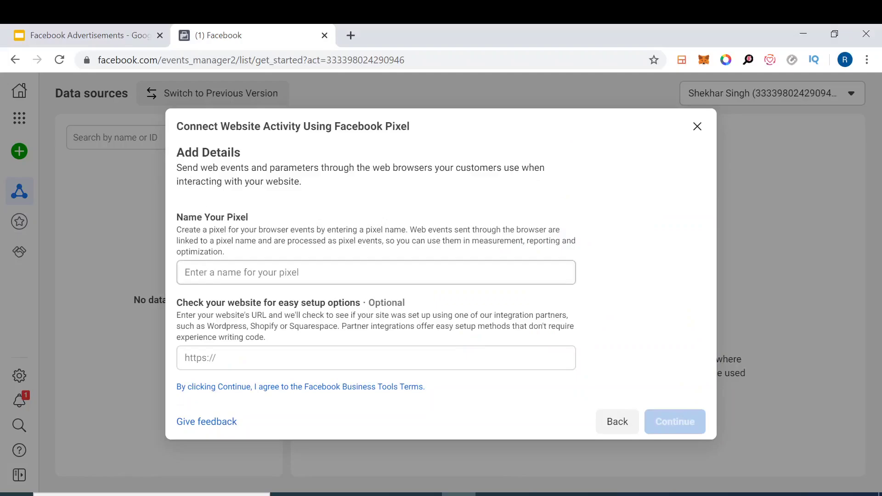
pyautogui.click(322, 272)
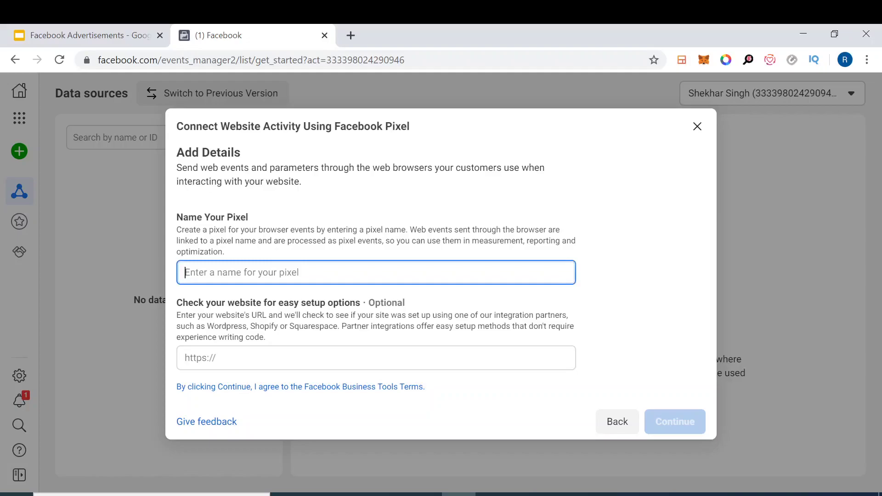
pyautogui.write('Delhi Home Deal Pixel')
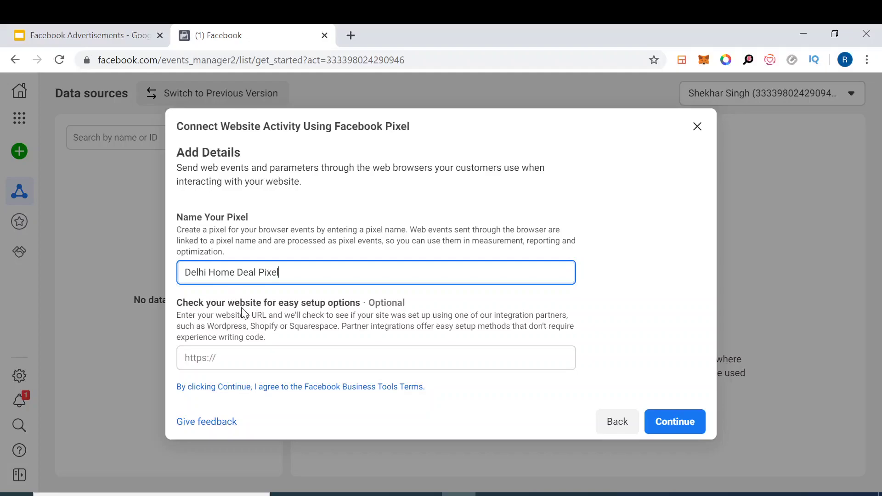
pyautogui.click(253, 355)
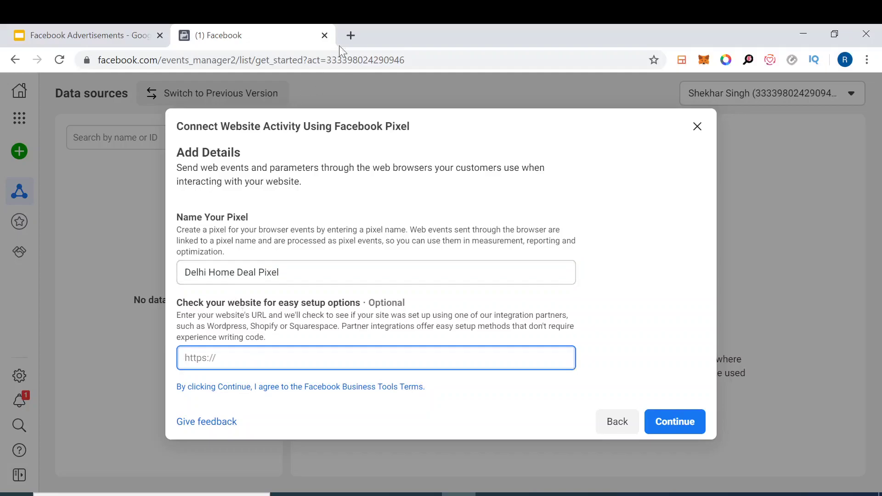
pyautogui.click(344, 34)
pyautogui.write('del')
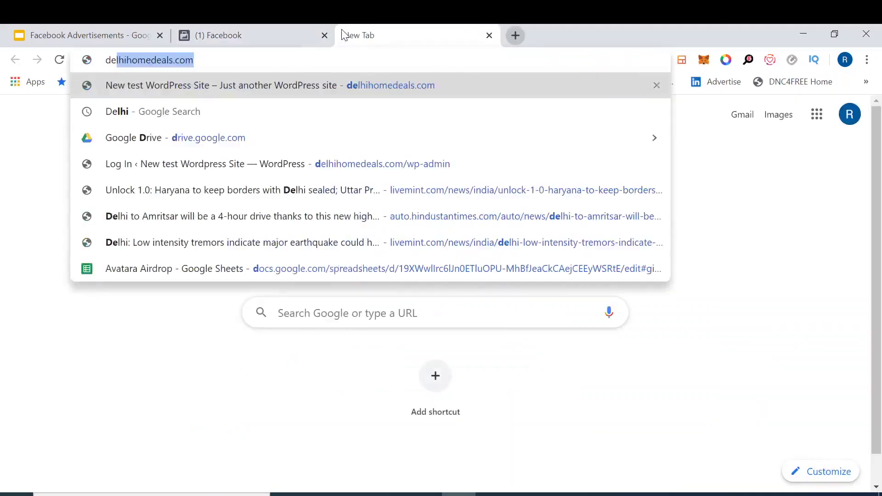
pyautogui.press('Return')
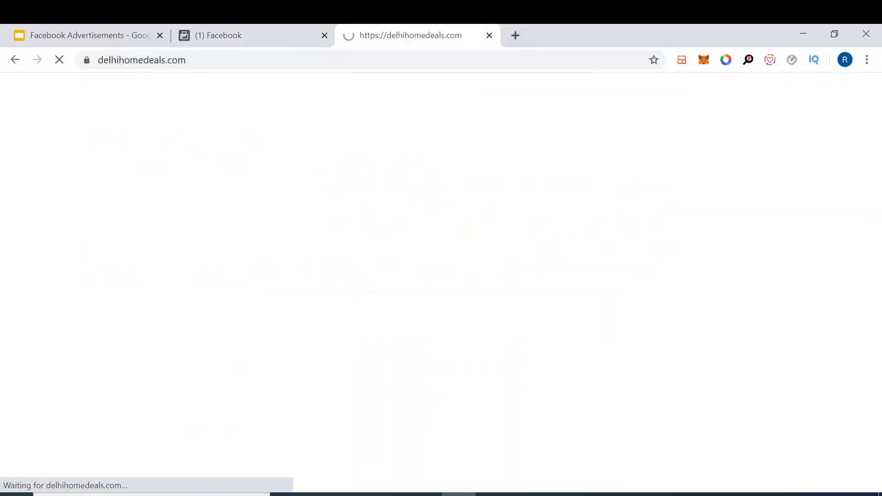
pyautogui.click(339, 58)
pyautogui.hotkey('ctrl', 'c')
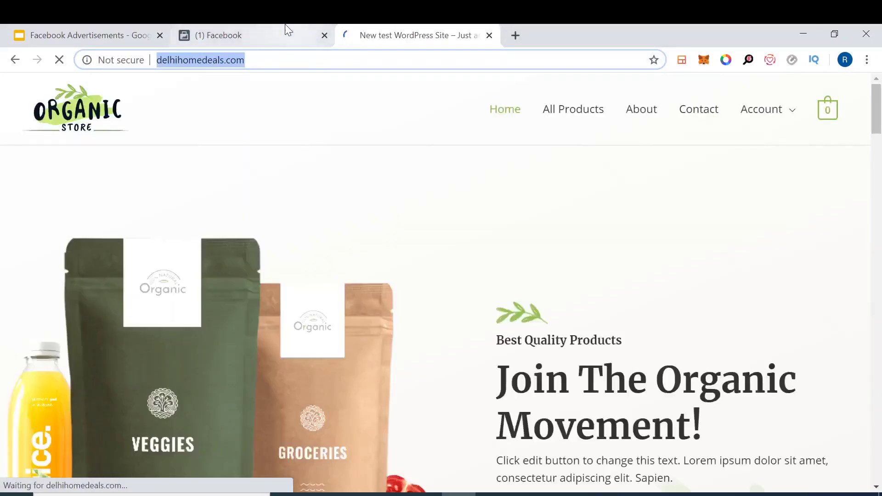
pyautogui.click(286, 27)
pyautogui.hotkey('ctrl', 'v')
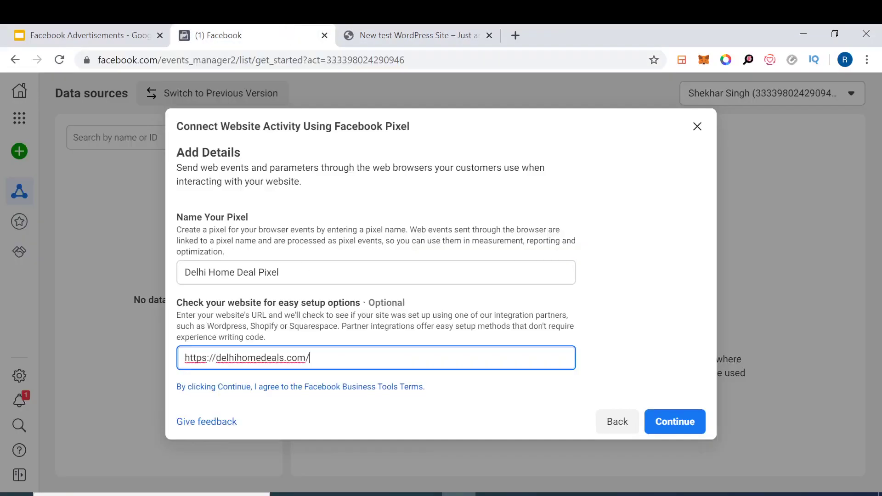
# Try http instead of https in the pixel's website URL, checking it against the live site's address
pyautogui.click(431, 32)
pyautogui.click(256, 29)
pyautogui.click(206, 358)
pyautogui.press('BackSpace')
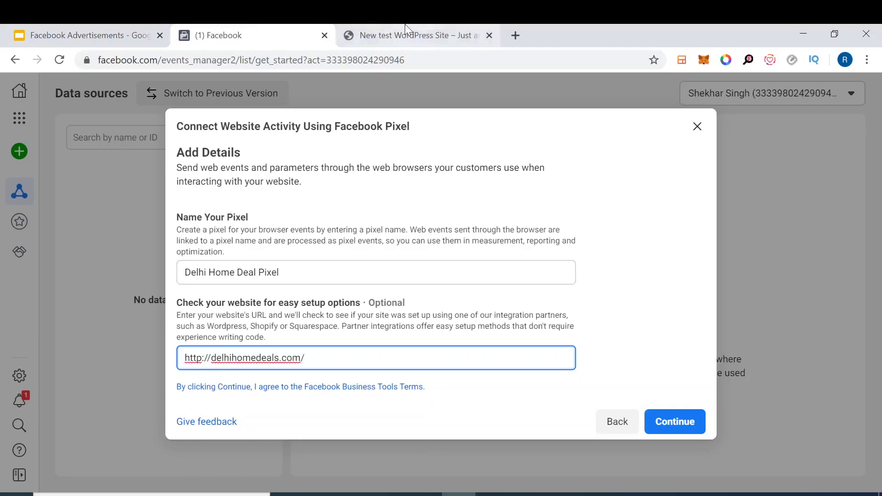
pyautogui.click(404, 31)
pyautogui.click(178, 62)
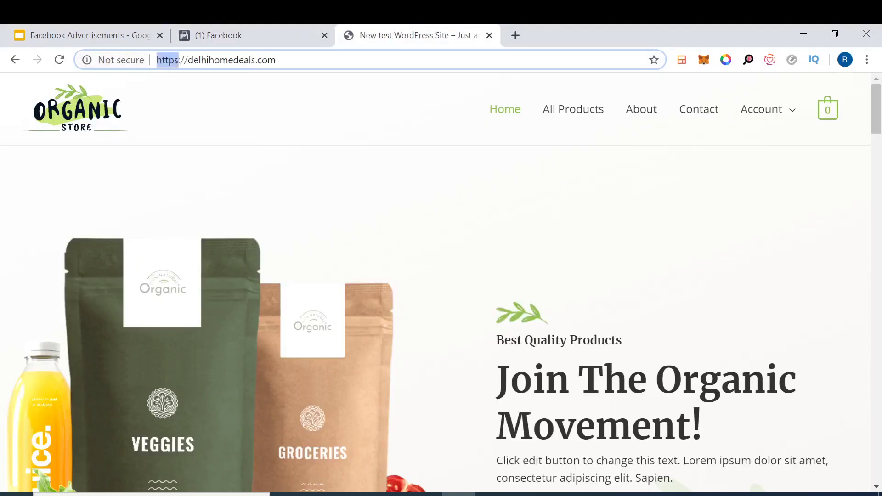
pyautogui.click(239, 36)
pyautogui.write('s://delhihomedeals.com/')
pyautogui.click(662, 359)
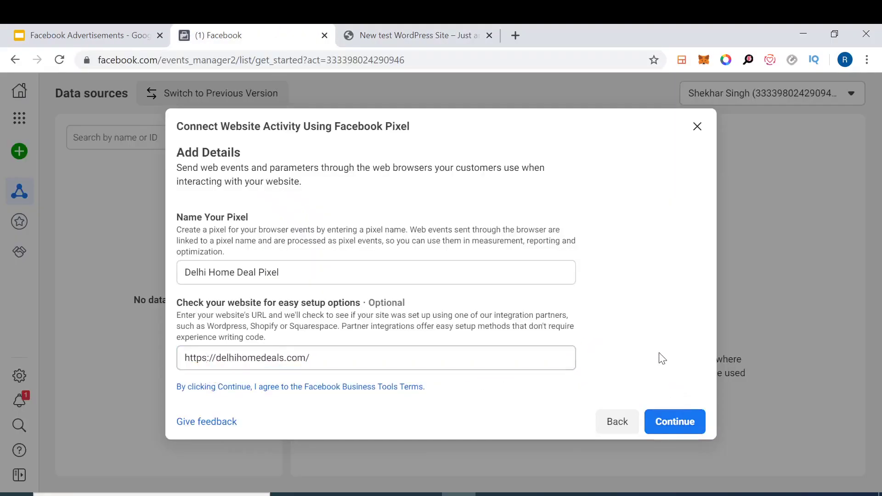
# Submit the pixel details and choose to add the pixel code to the website manually
pyautogui.click(673, 420)
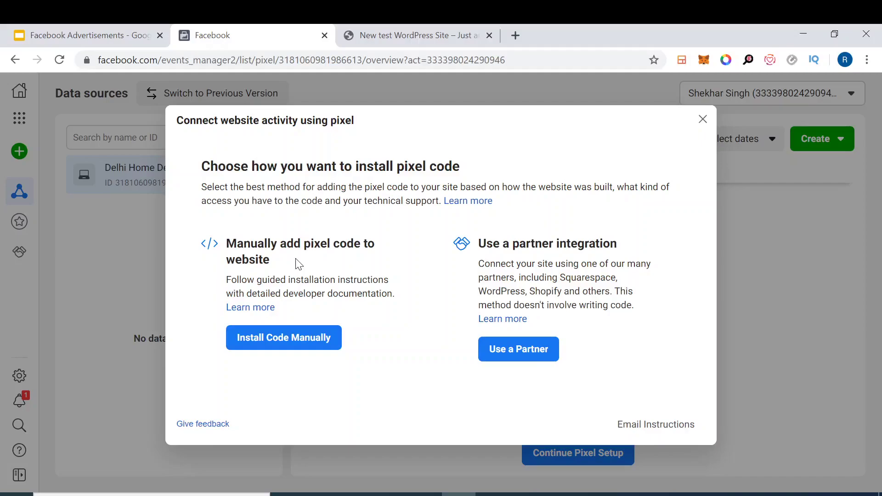
pyautogui.click(284, 342)
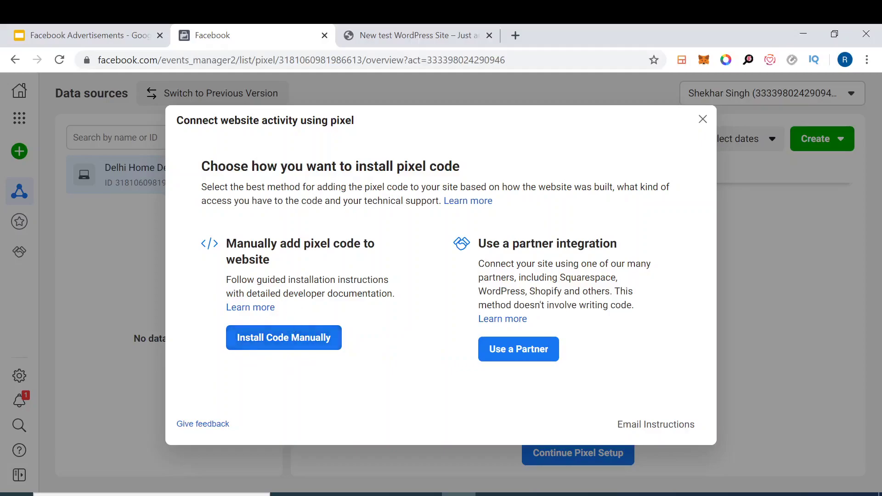
pyautogui.click(271, 342)
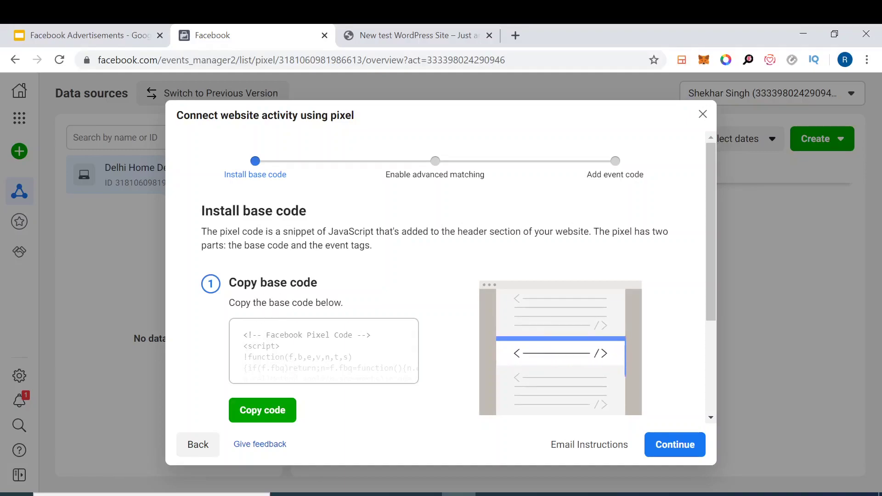
# Review the base code installation instructions and copy the Facebook pixel base code
pyautogui.moveTo(203, 231); pyautogui.dragTo(589, 232)
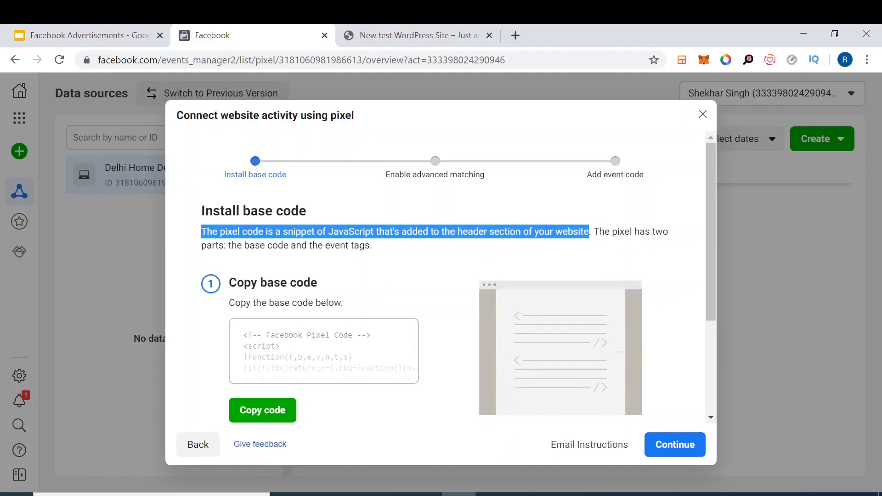
pyautogui.moveTo(710, 271); pyautogui.dragTo(714, 345)
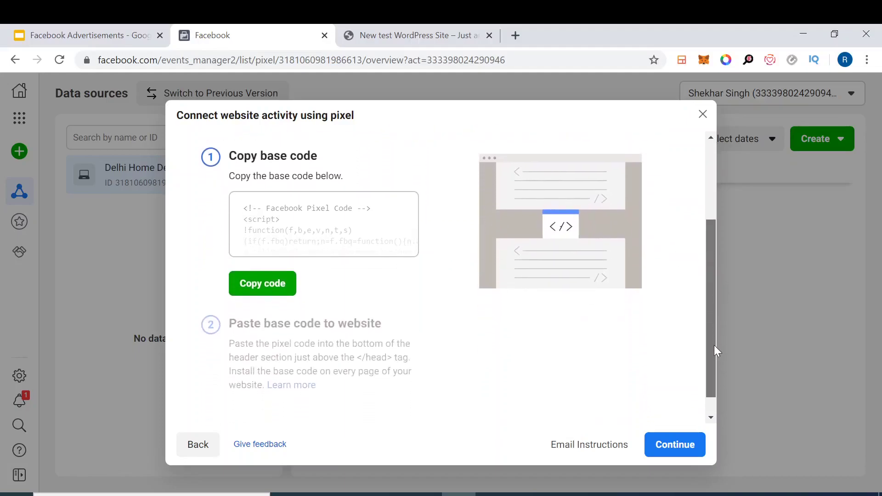
pyautogui.click(276, 289)
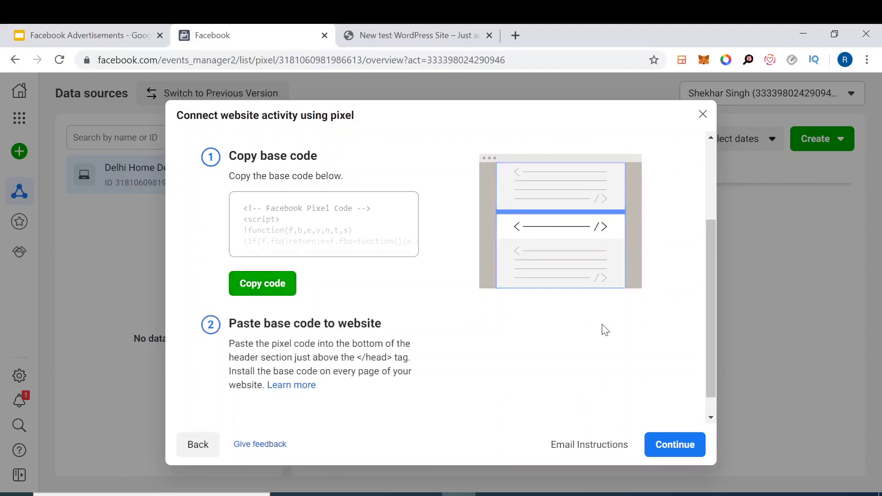
pyautogui.moveTo(713, 302); pyautogui.dragTo(717, 355)
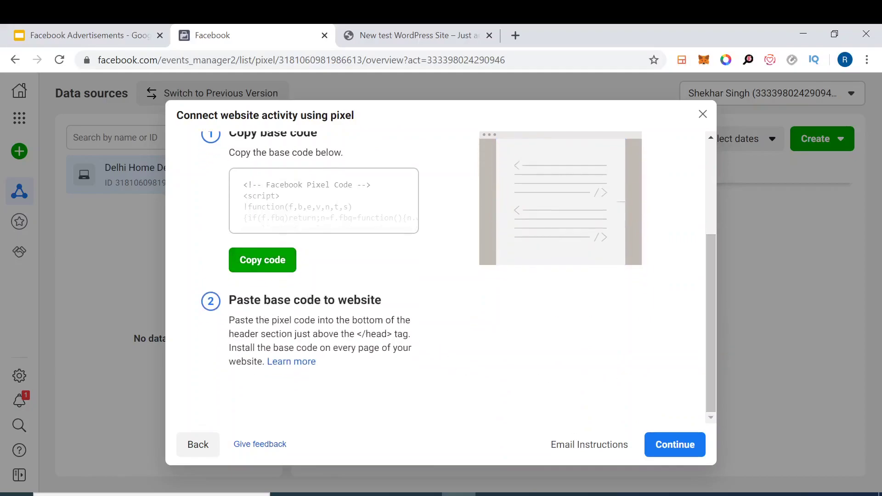
# Examine the email draft's instructions on pixel ID, base code, event code and pixel status, and close it without sending
pyautogui.click(574, 451)
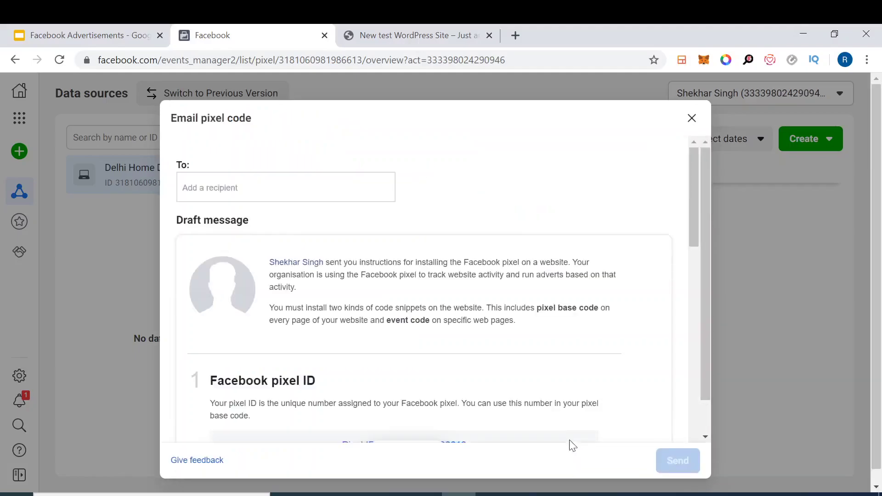
pyautogui.scroll(-8, 311, 315)
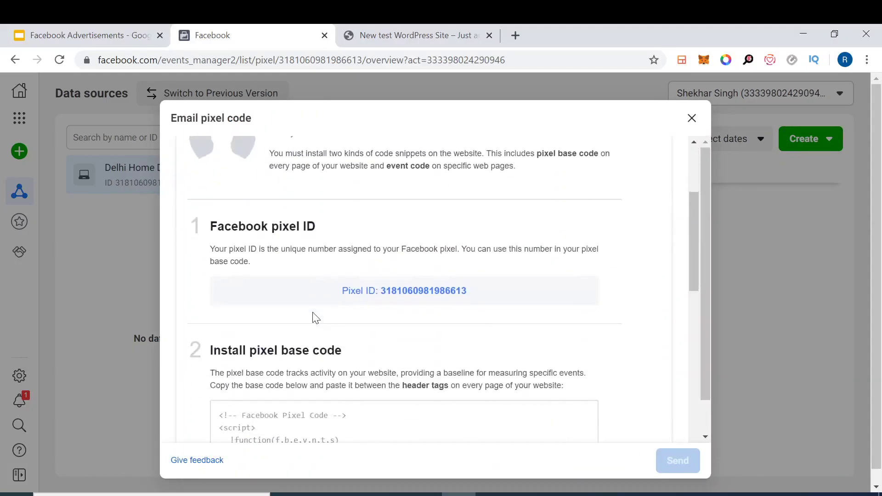
pyautogui.scroll(-9, 315, 322)
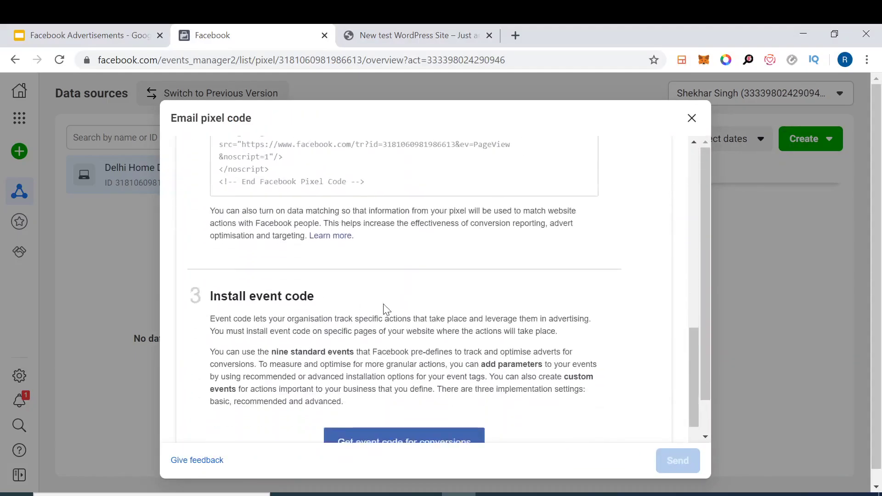
pyautogui.scroll(3, 389, 316)
pyautogui.scroll(-3, 389, 316)
pyautogui.scroll(6, 389, 316)
pyautogui.scroll(10, 387, 315)
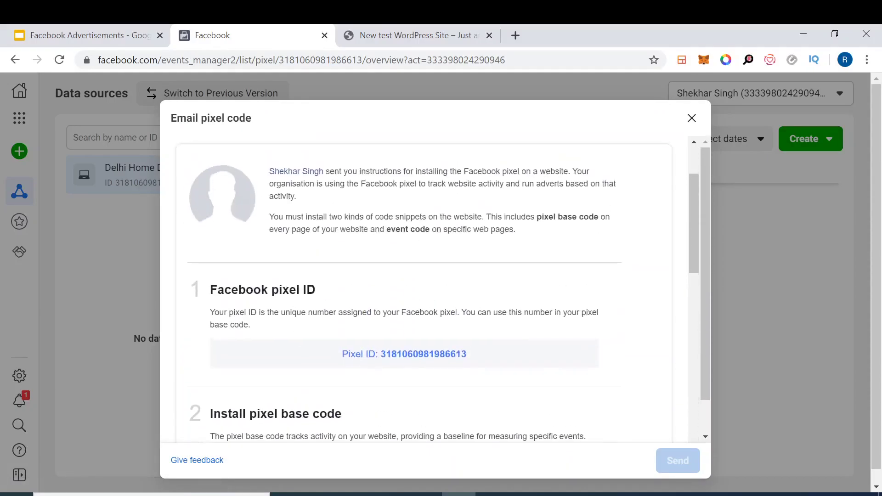
pyautogui.scroll(-5, 294, 377)
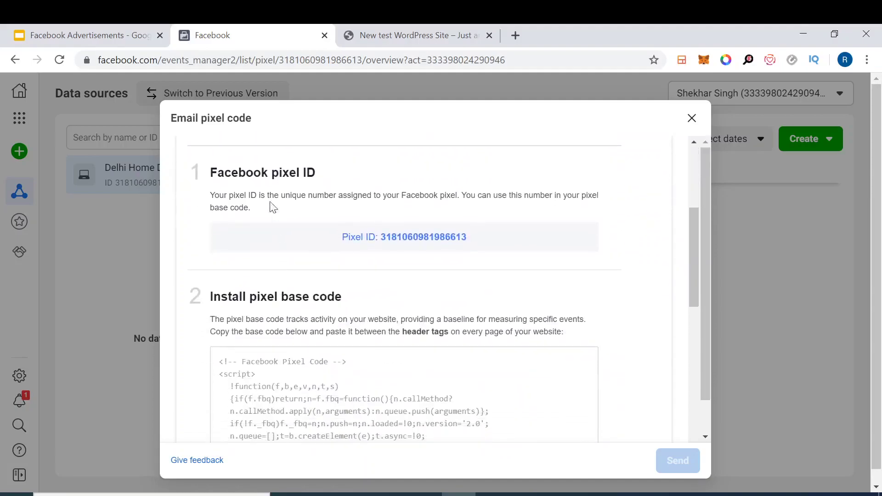
pyautogui.scroll(-4, 353, 319)
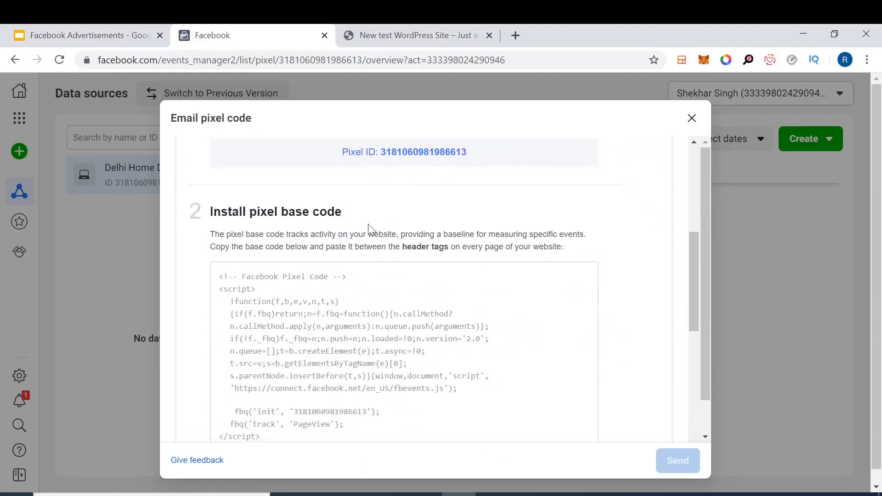
pyautogui.scroll(-8, 354, 320)
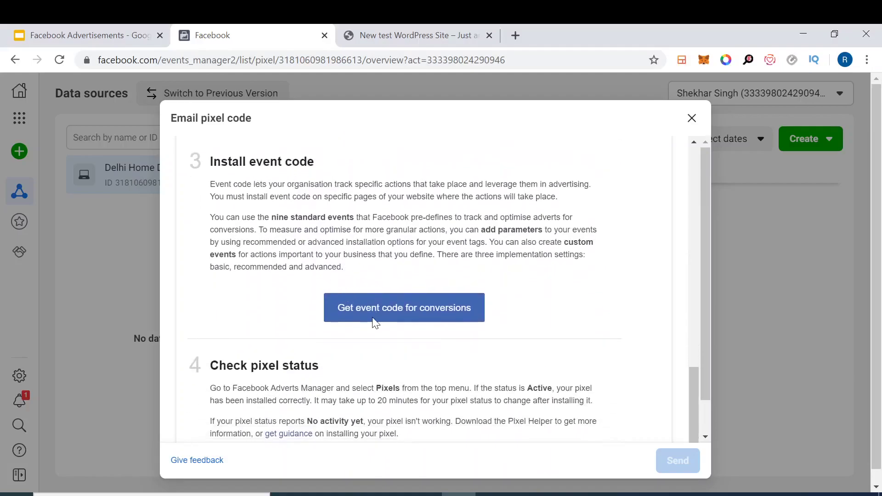
pyautogui.scroll(-2, 357, 317)
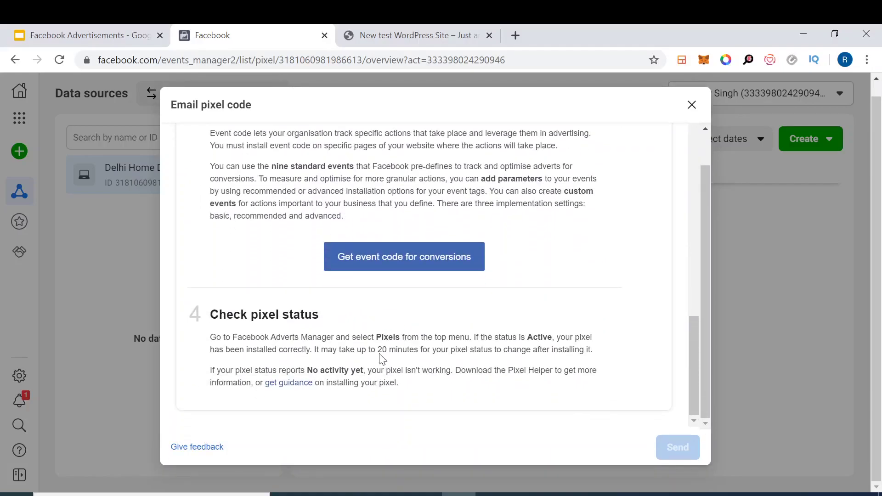
pyautogui.scroll(8, 322, 381)
pyautogui.scroll(3, 653, 152)
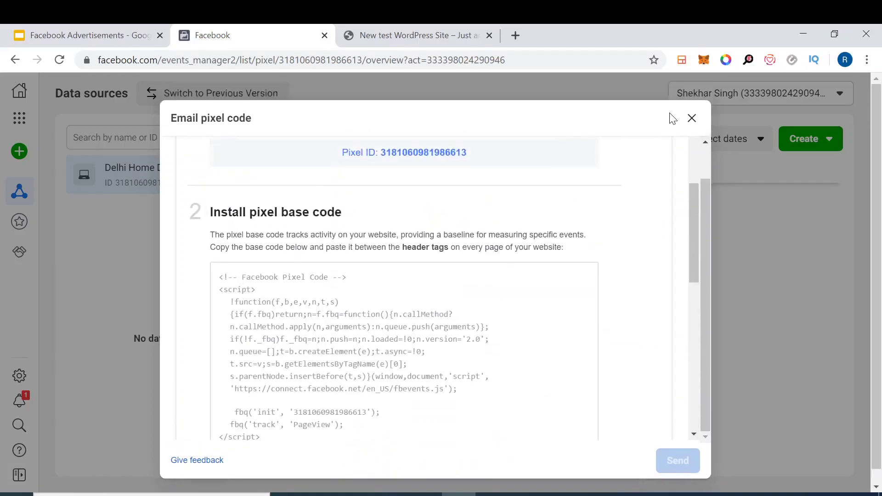
pyautogui.click(691, 119)
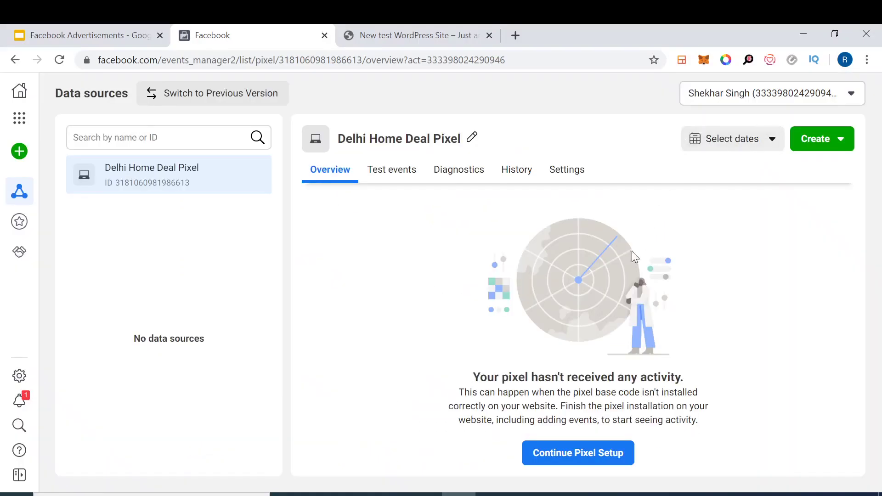
# Continue the pixel setup using a partner integration and choose WordPress as the partner
pyautogui.click(575, 452)
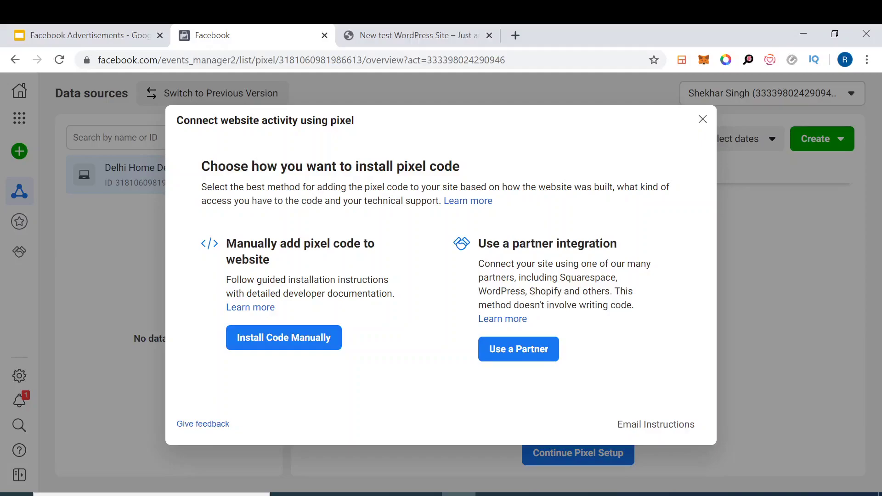
pyautogui.click(540, 348)
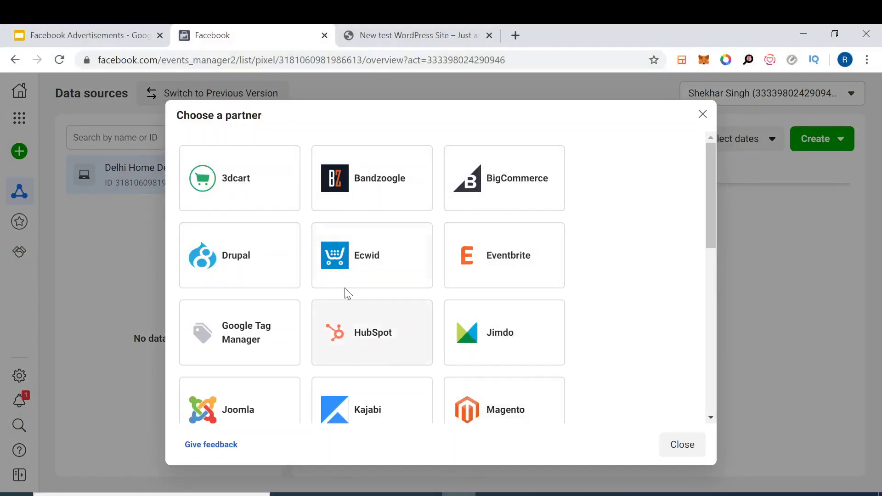
pyautogui.scroll(-5, 496, 344)
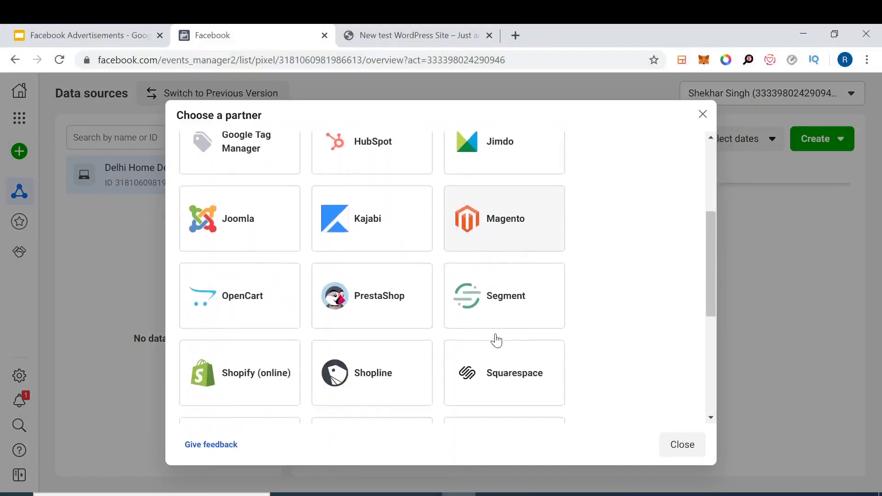
pyautogui.scroll(-3, 496, 341)
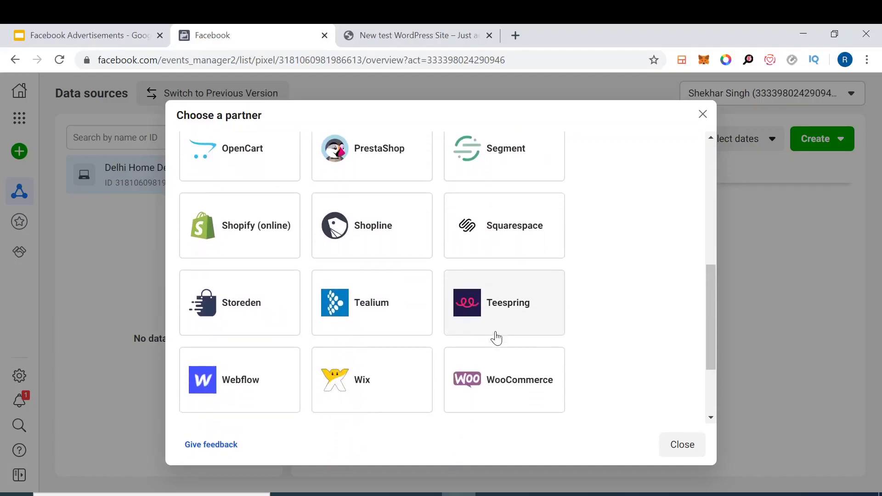
pyautogui.scroll(-2, 496, 337)
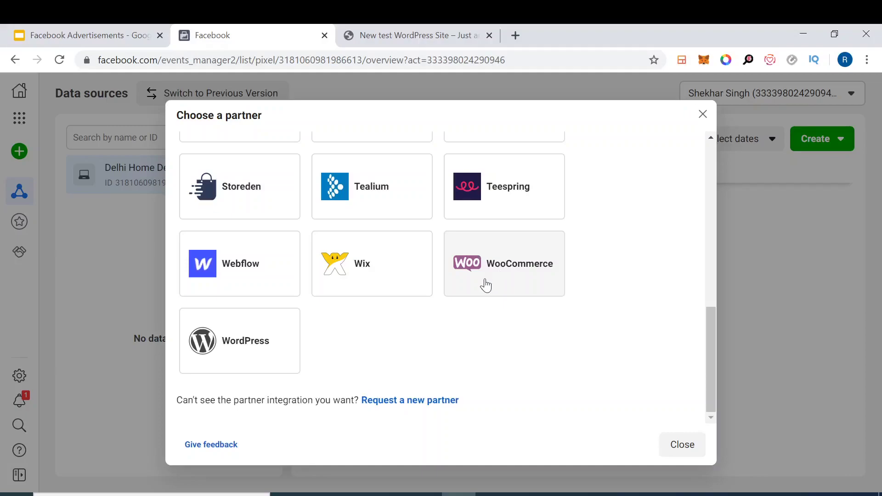
pyautogui.click(239, 354)
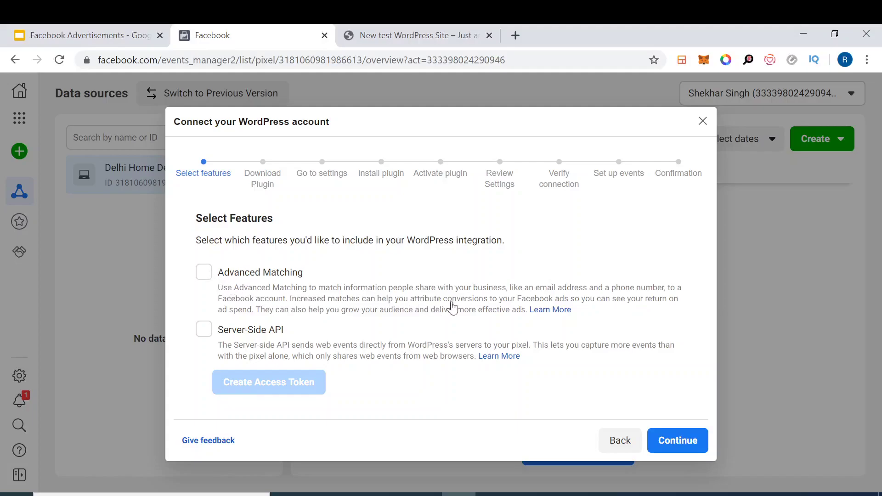
# Include Advanced Matching without Server-Side API in the WordPress integration, and download the Facebook pixel extension zip
pyautogui.click(340, 307)
pyautogui.click(205, 330)
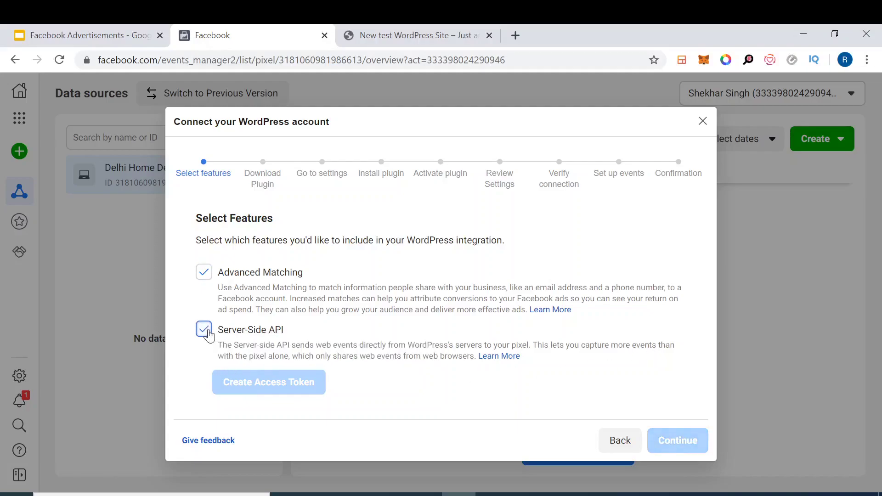
pyautogui.click(205, 330)
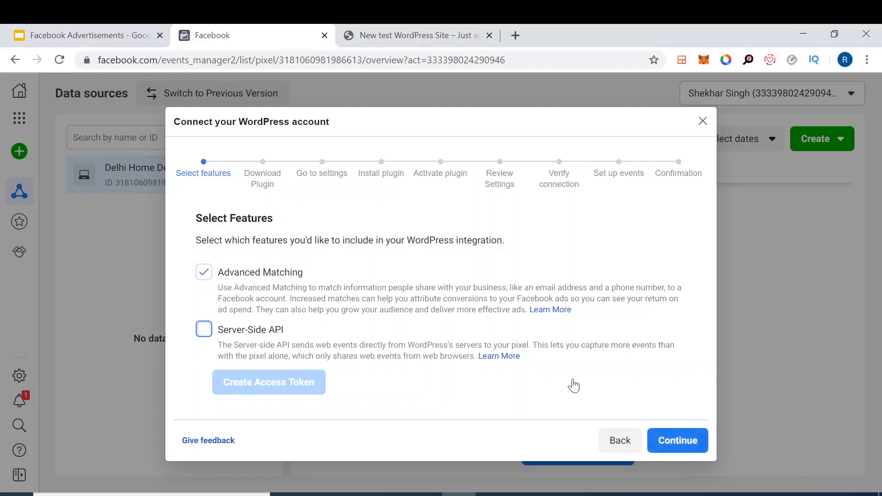
pyautogui.click(689, 434)
pyautogui.click(689, 434)
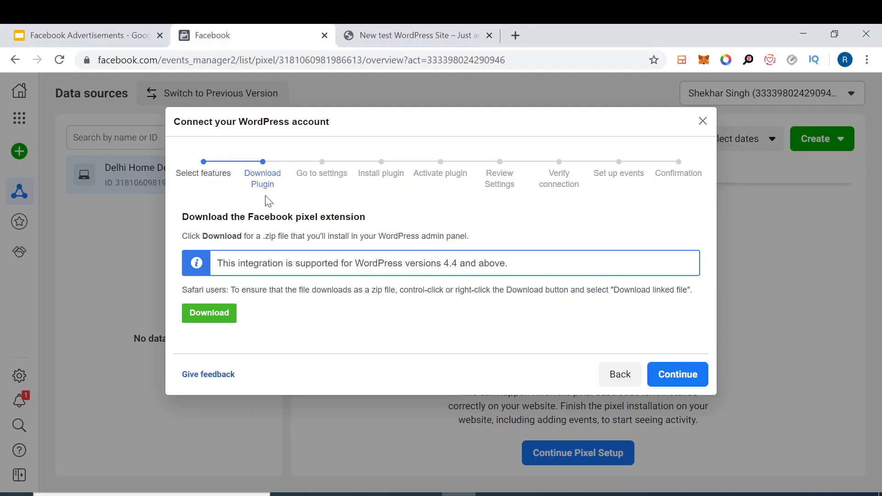
pyautogui.click(222, 320)
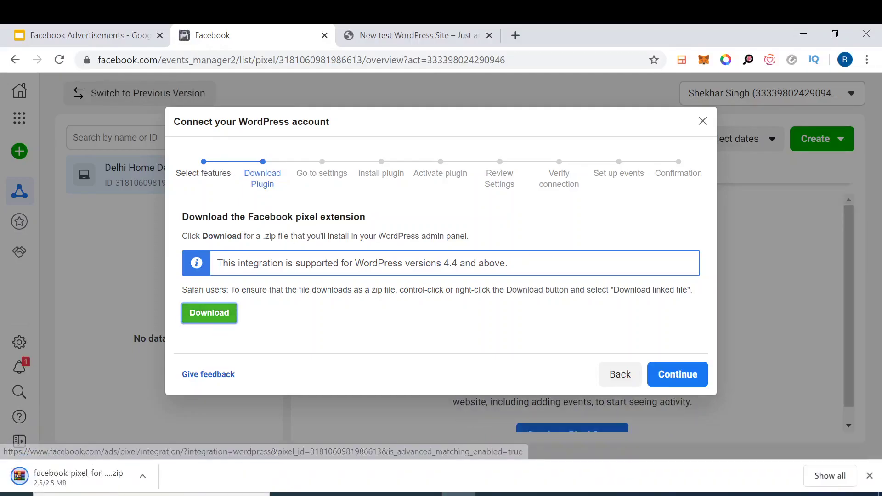
pyautogui.click(676, 374)
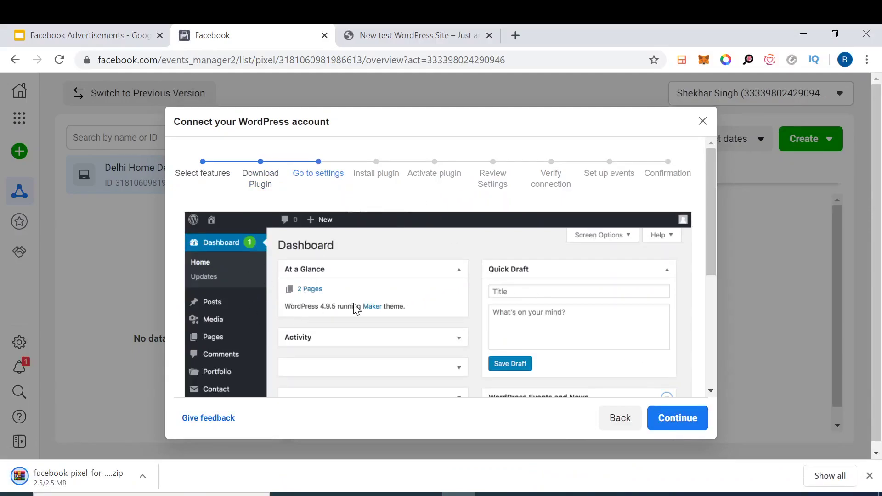
# Open the WordPress admin login of the test site at delhihomedeals.com/wp-admin
pyautogui.click(435, 28)
pyautogui.click(277, 60)
pyautogui.write('/wp')
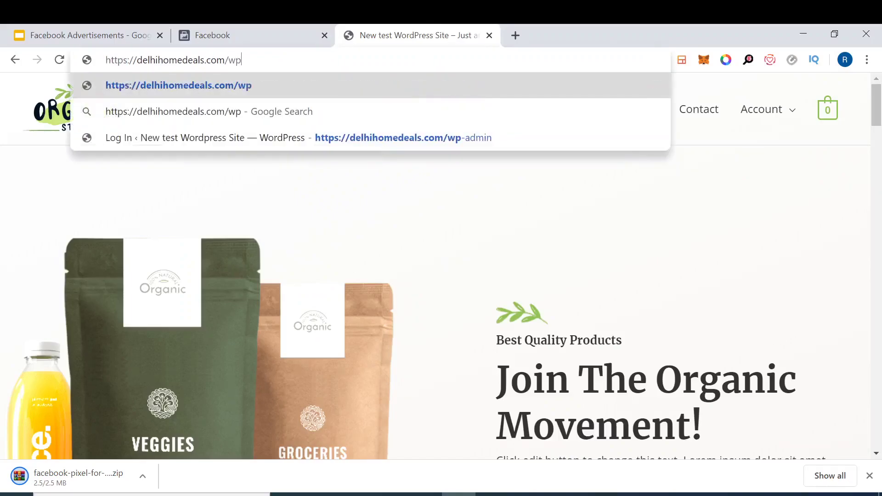
pyautogui.write('-admin')
pyautogui.press('Return')
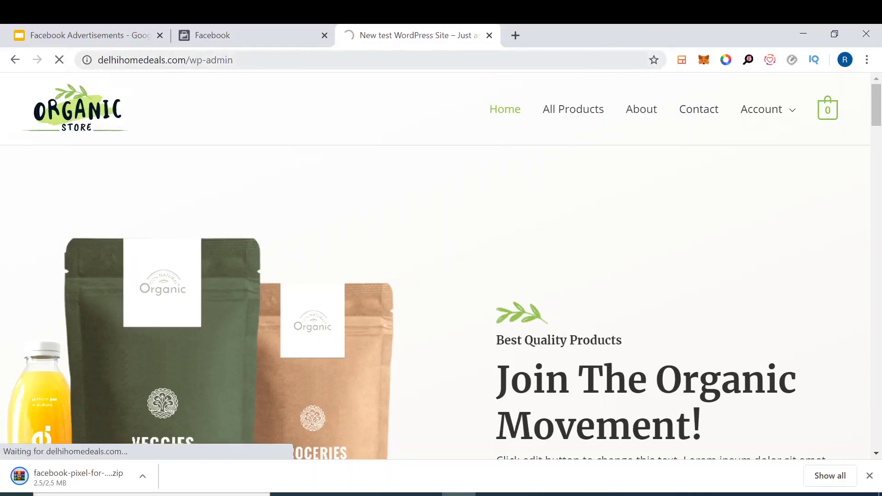
# Check the integration guide's dashboard instructions, and log in to WordPress to open the page for adding new plugins
pyautogui.click(294, 33)
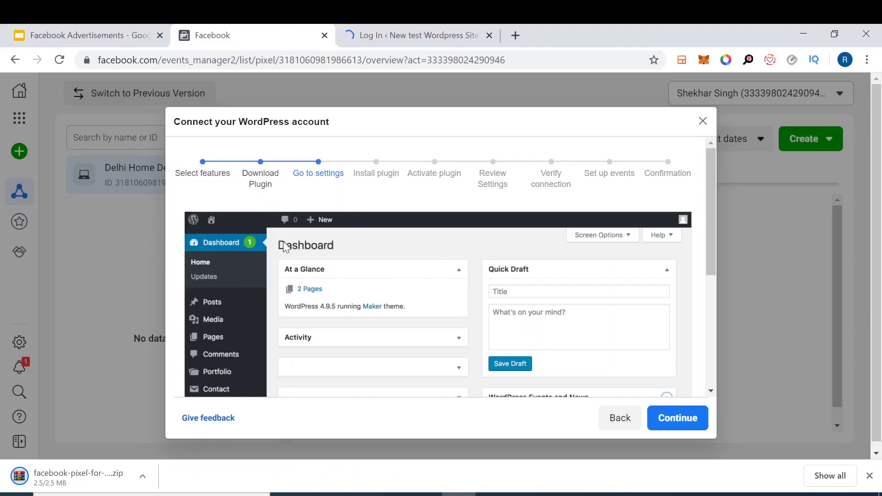
pyautogui.scroll(-3, 269, 280)
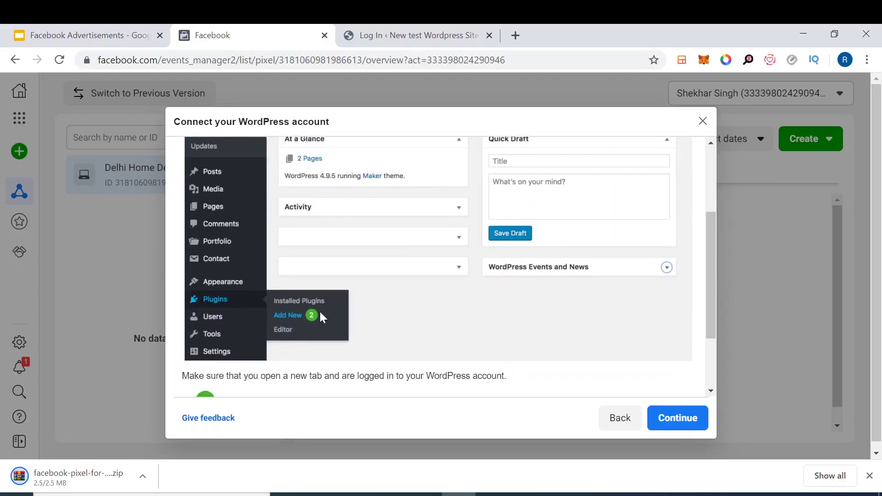
pyautogui.scroll(3, 291, 315)
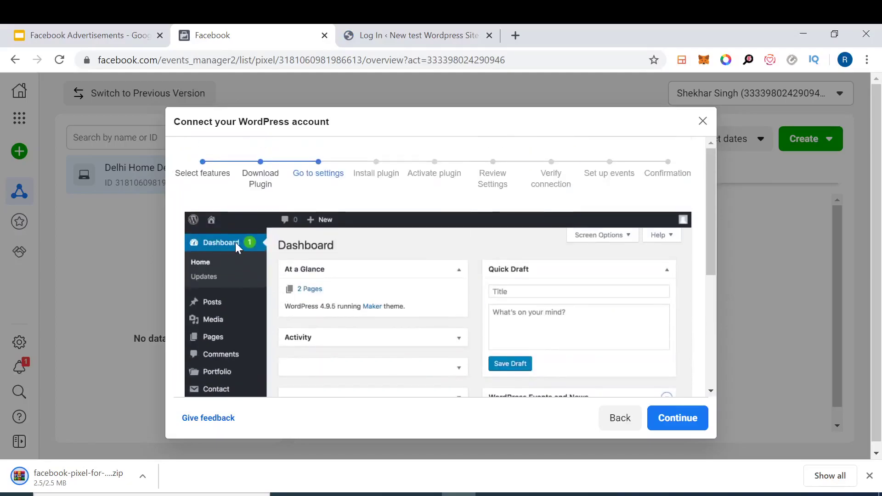
pyautogui.scroll(-5, 235, 244)
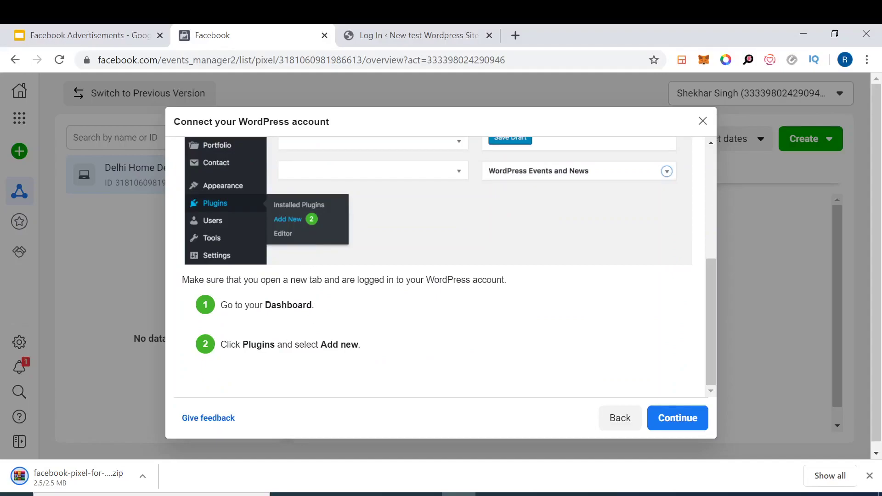
pyautogui.click(430, 39)
pyautogui.click(514, 366)
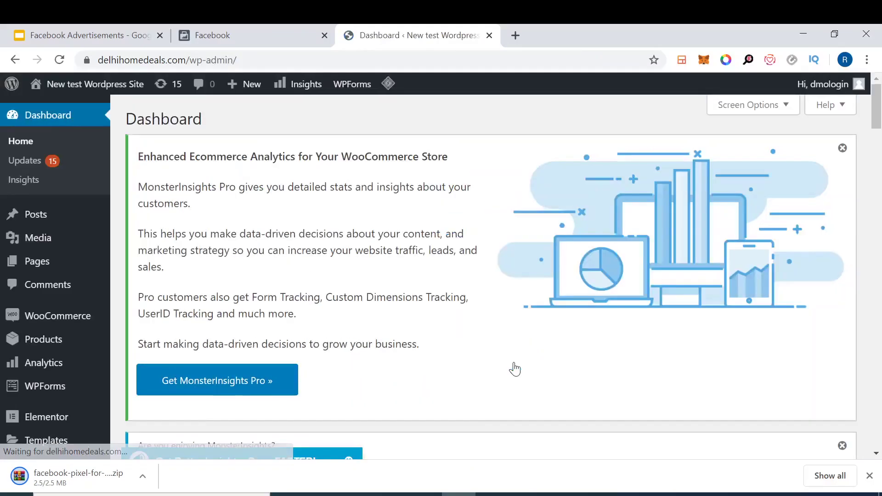
pyautogui.scroll(-2, 26, 381)
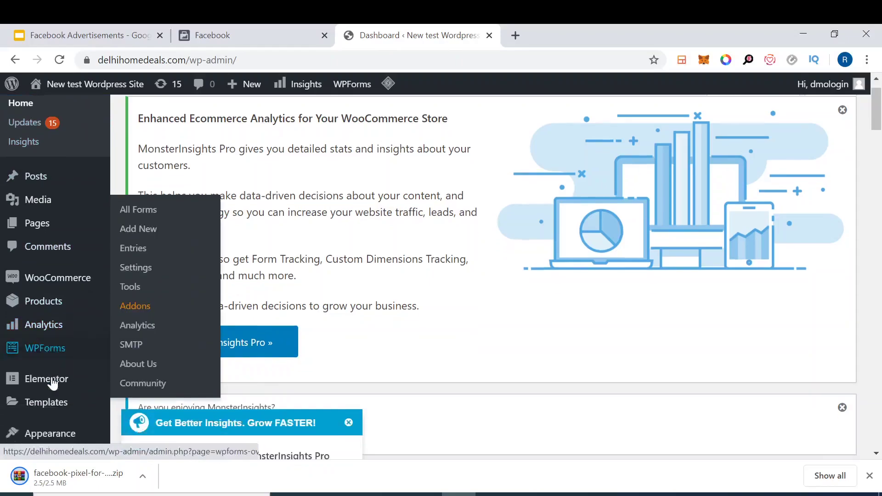
pyautogui.moveTo(57, 400)
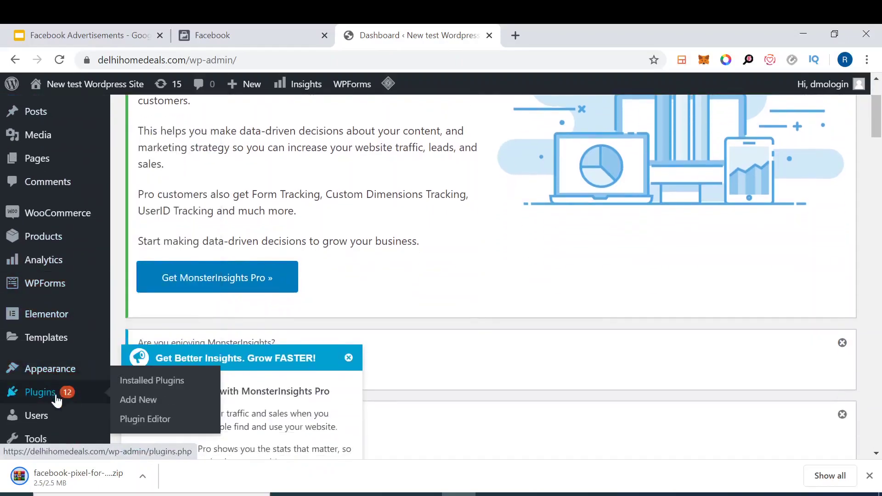
pyautogui.click(150, 404)
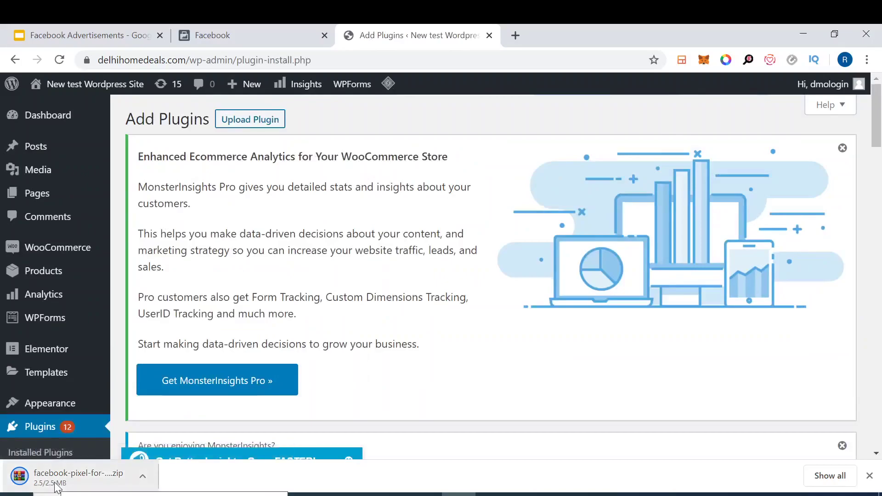
# Advance the Facebook integration guide to Install plugin and read its upload instructions
pyautogui.click(274, 31)
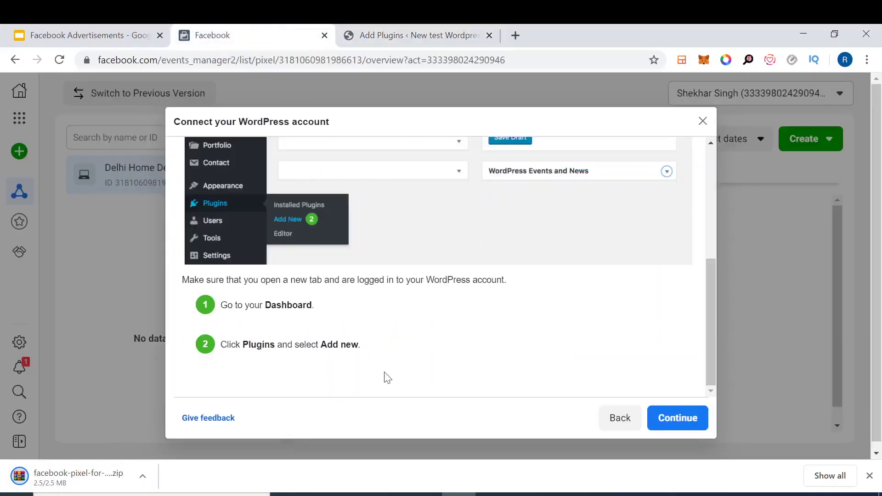
pyautogui.click(664, 420)
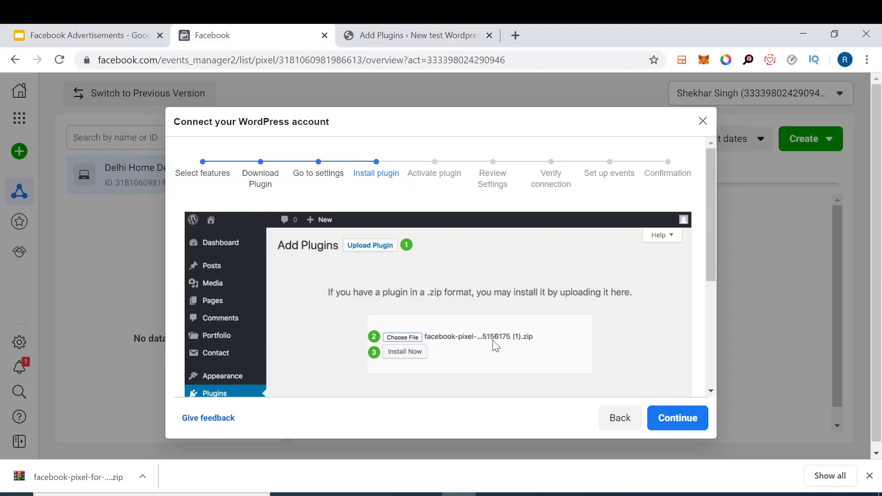
pyautogui.scroll(-2, 449, 353)
pyautogui.scroll(-3, 413, 294)
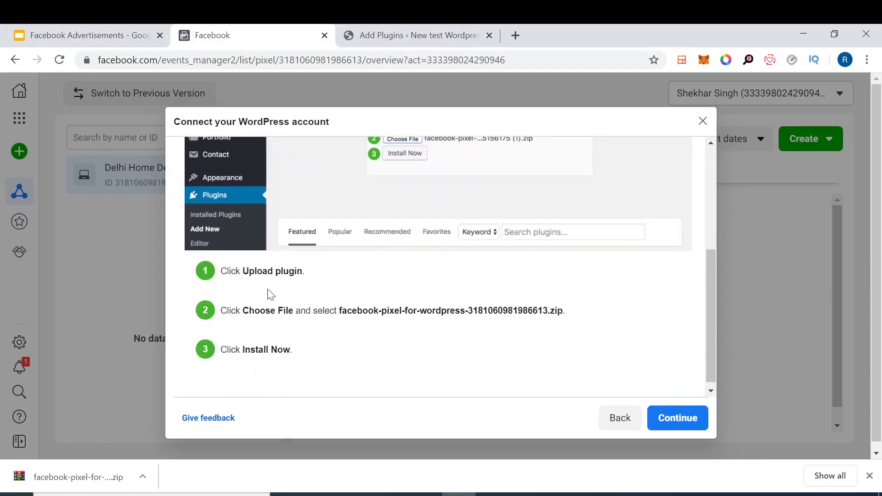
pyautogui.scroll(-1, 271, 291)
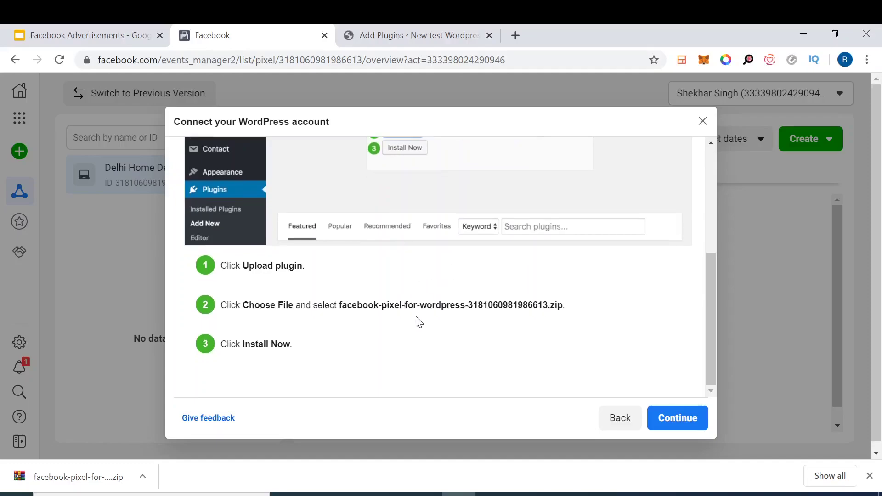
# Return to WordPress's Add Plugins page and dismiss the MonsterInsights Pro promotion pop-up
pyautogui.click(423, 29)
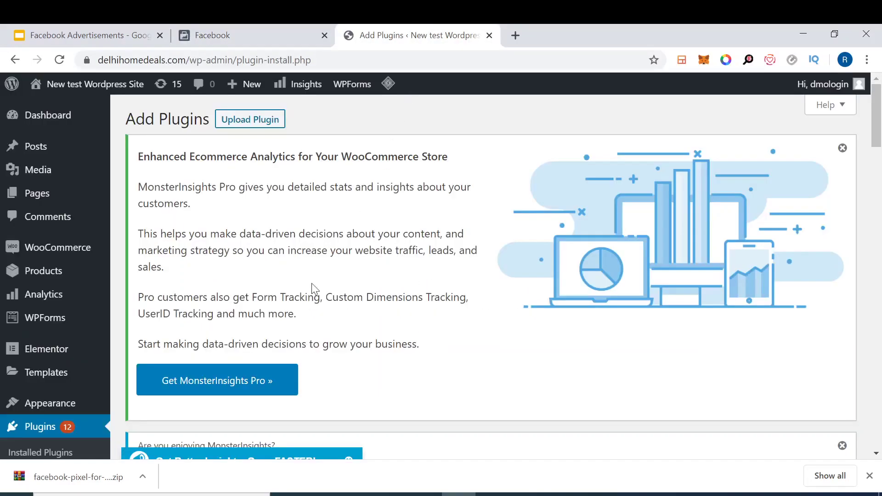
pyautogui.scroll(-1, 358, 299)
pyautogui.scroll(1, 321, 221)
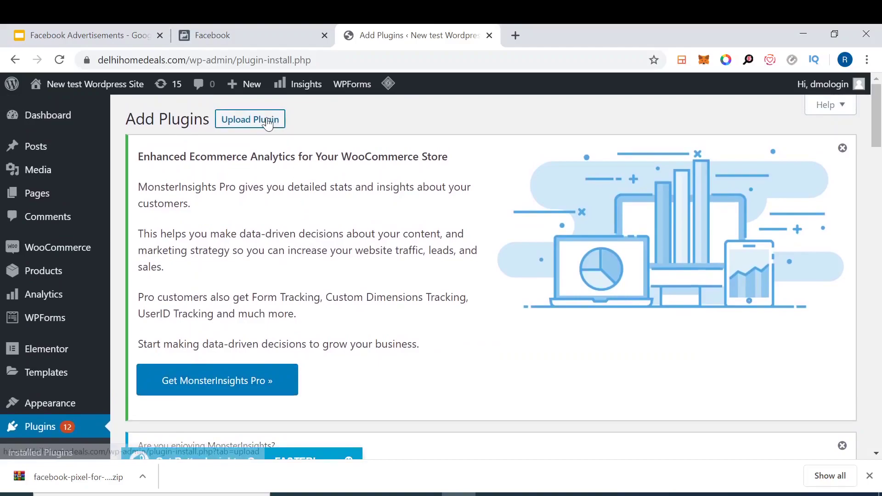
pyautogui.scroll(-5, 396, 370)
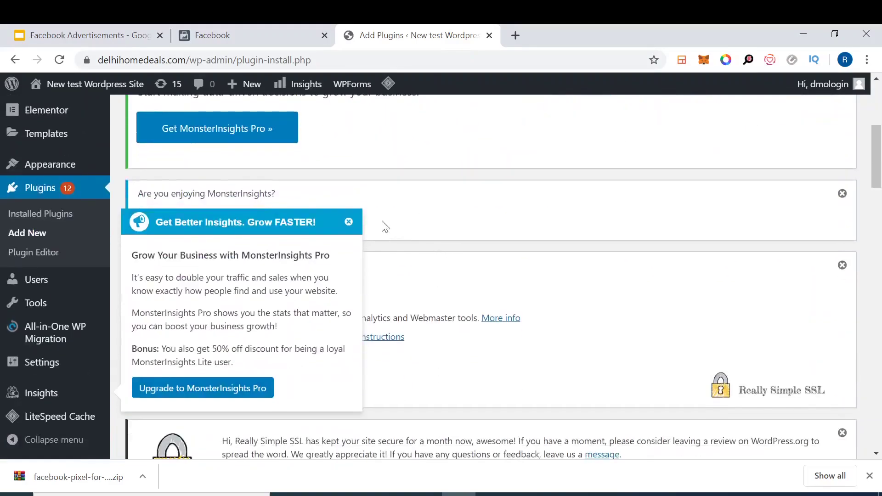
pyautogui.click(350, 221)
pyautogui.scroll(-8, 511, 279)
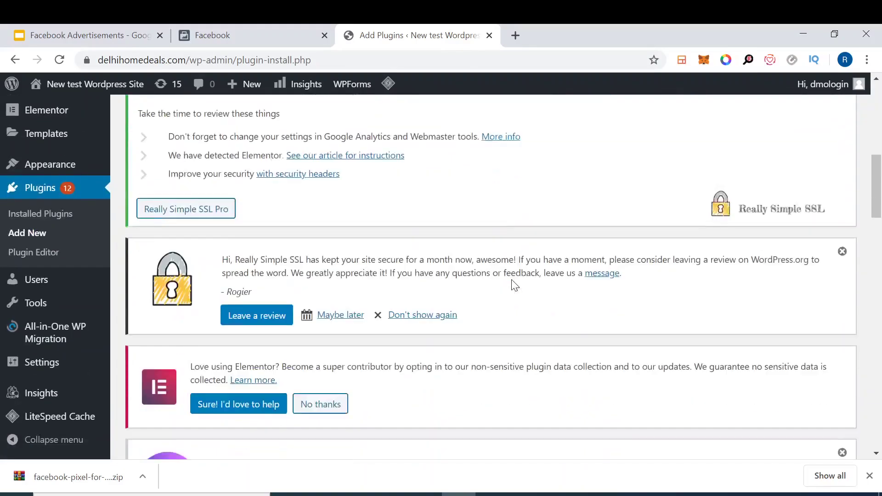
pyautogui.scroll(-7, 511, 280)
pyautogui.scroll(20, 512, 280)
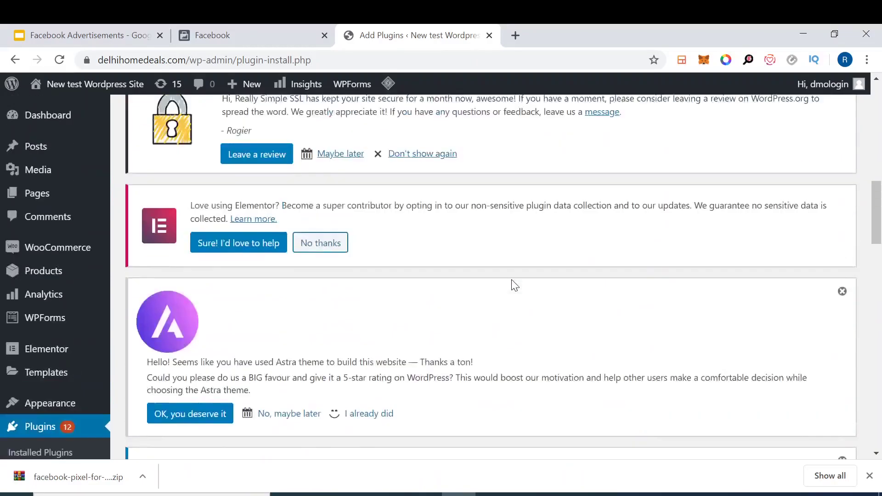
# Upload the downloaded facebook-pixel-for-wordpress zip from the Downloads folder and install it as a plugin
pyautogui.click(249, 122)
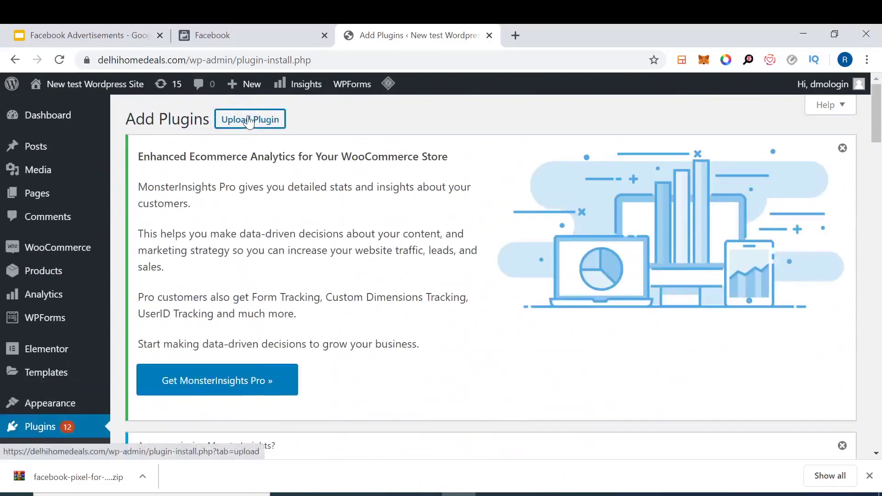
pyautogui.scroll(-4, 425, 331)
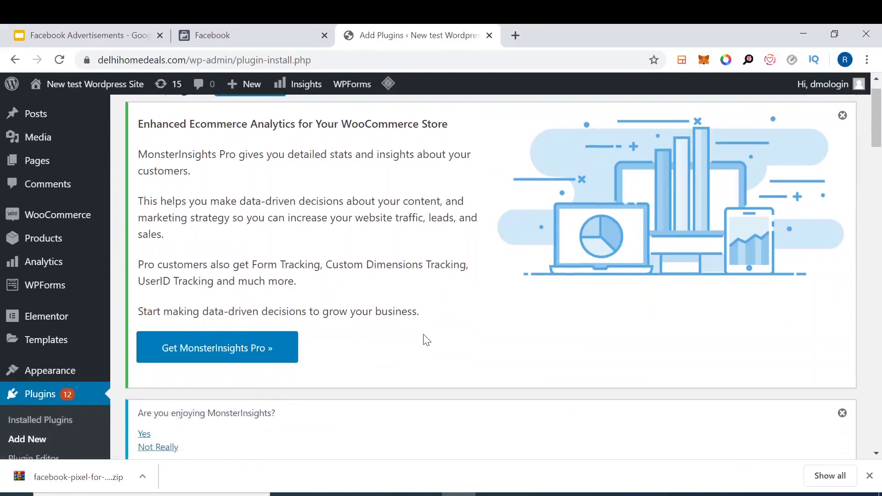
pyautogui.scroll(-15, 425, 325)
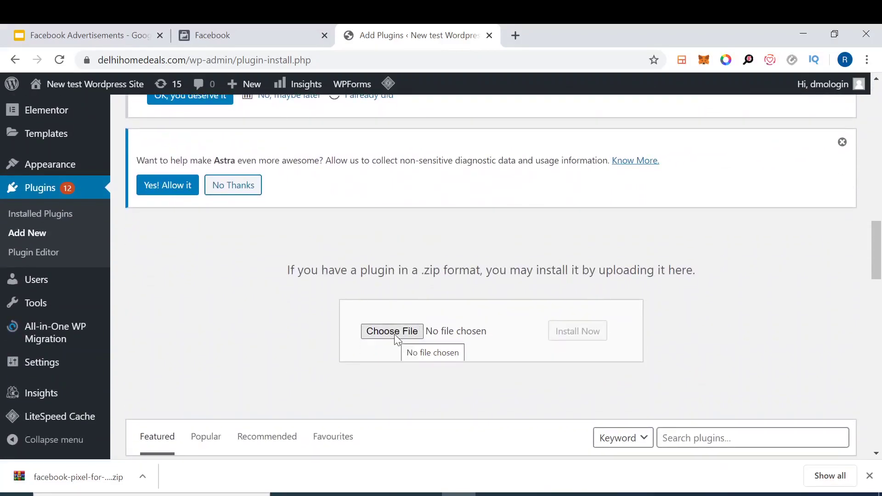
pyautogui.click(393, 331)
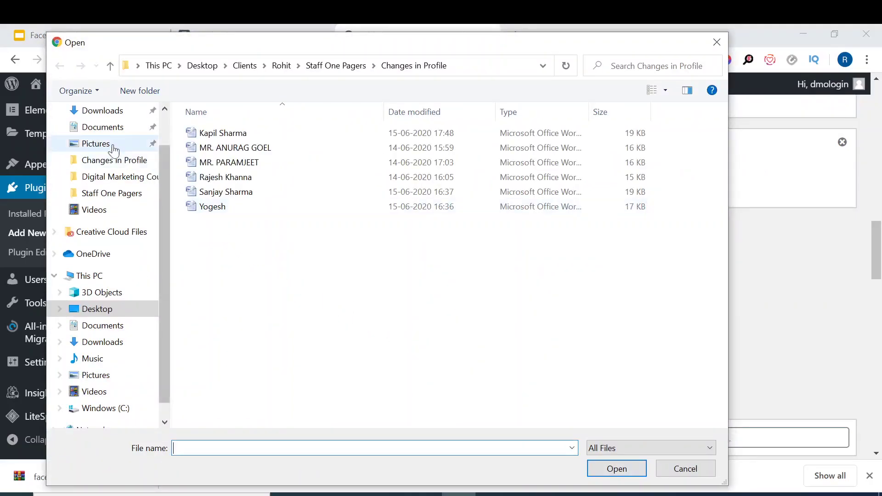
pyautogui.click(106, 118)
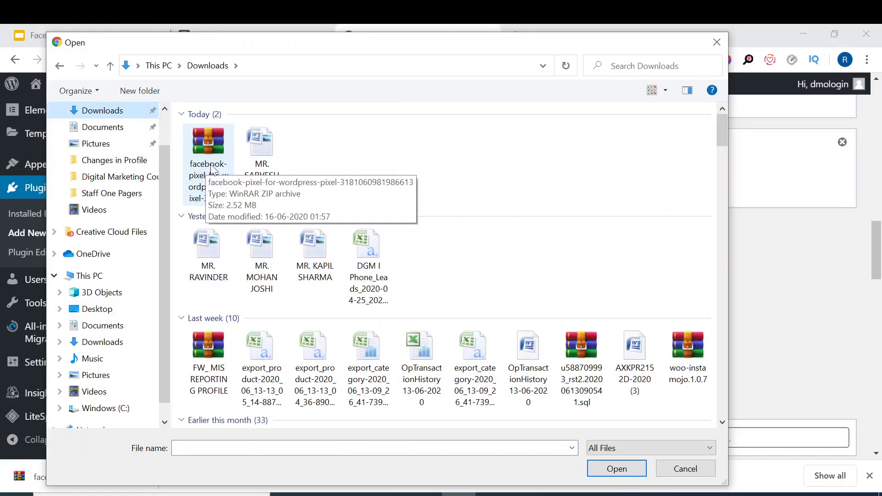
pyautogui.click(212, 152)
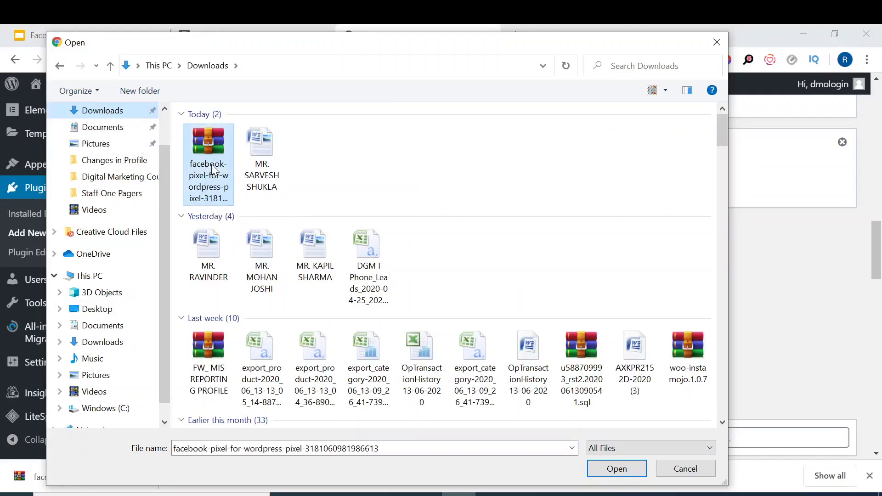
pyautogui.click(622, 467)
pyautogui.click(568, 338)
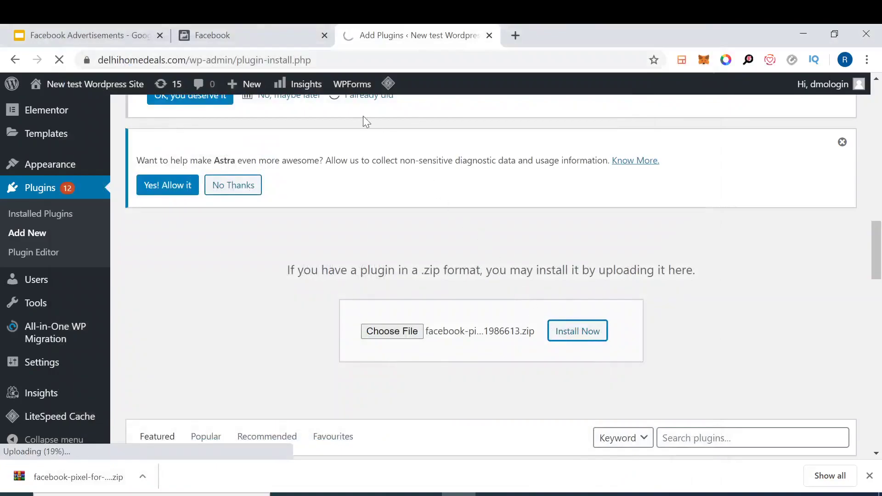
# Switch to the Facebook integration guide, advance it to Activate plugin, and read the activation instructions
pyautogui.click(283, 30)
pyautogui.click(671, 417)
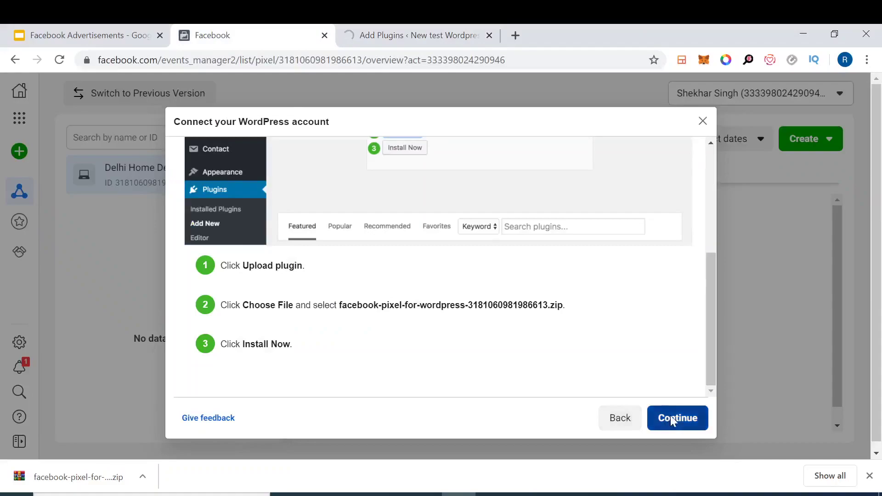
pyautogui.scroll(-2, 306, 320)
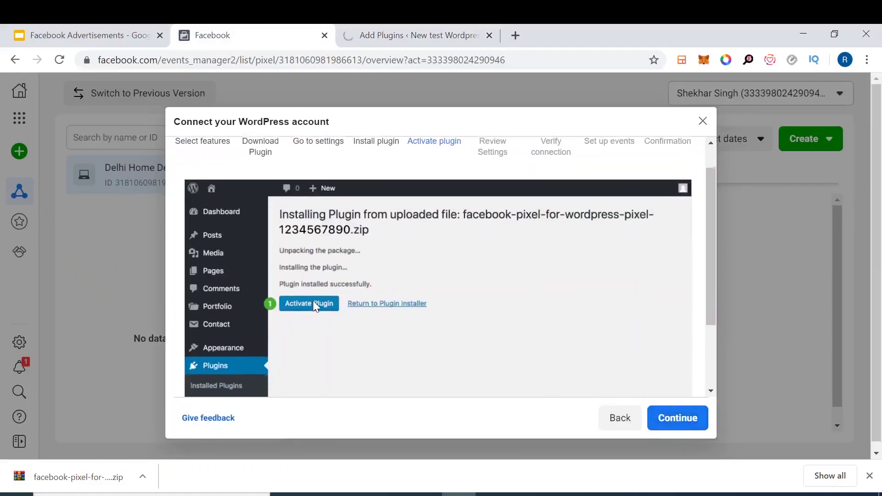
pyautogui.scroll(-2, 312, 253)
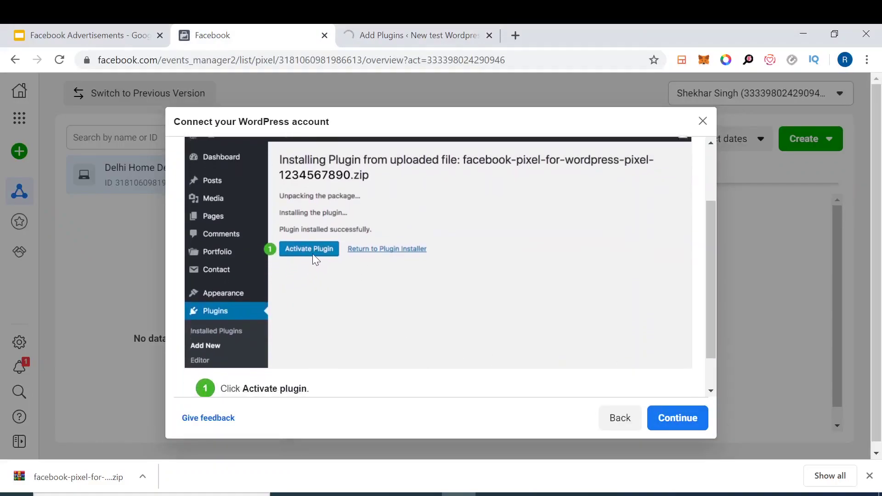
pyautogui.click(464, 35)
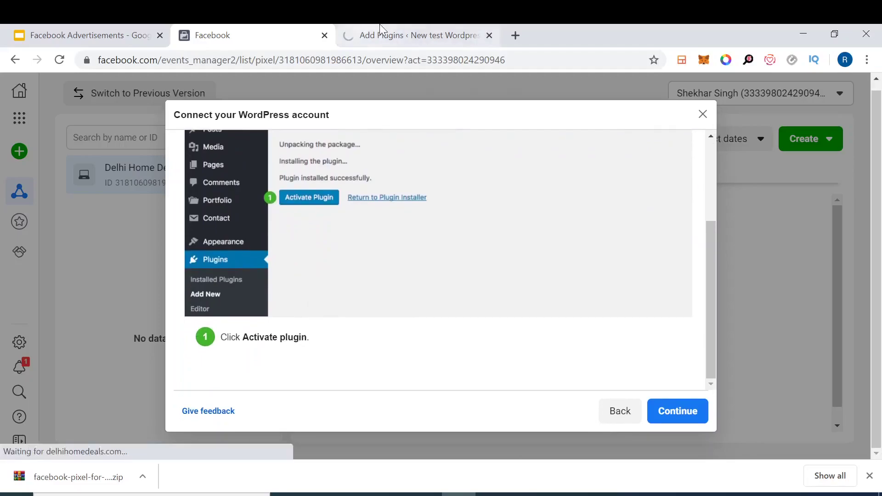
pyautogui.click(284, 32)
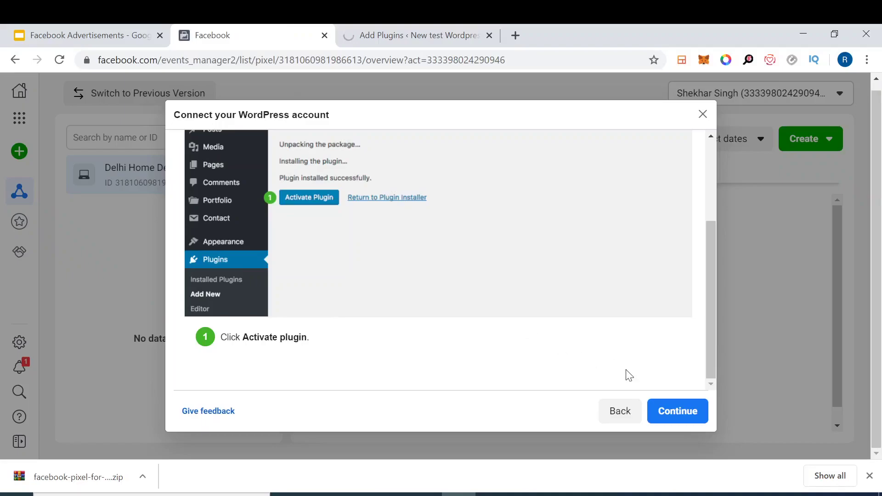
# Advance the Facebook integration guide to Review Settings and read the listed pixel settings
pyautogui.click(668, 410)
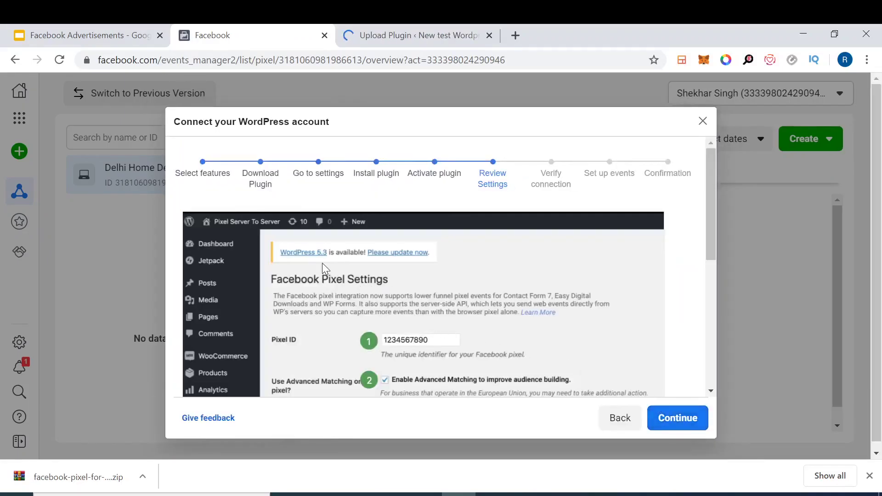
pyautogui.scroll(-3, 357, 343)
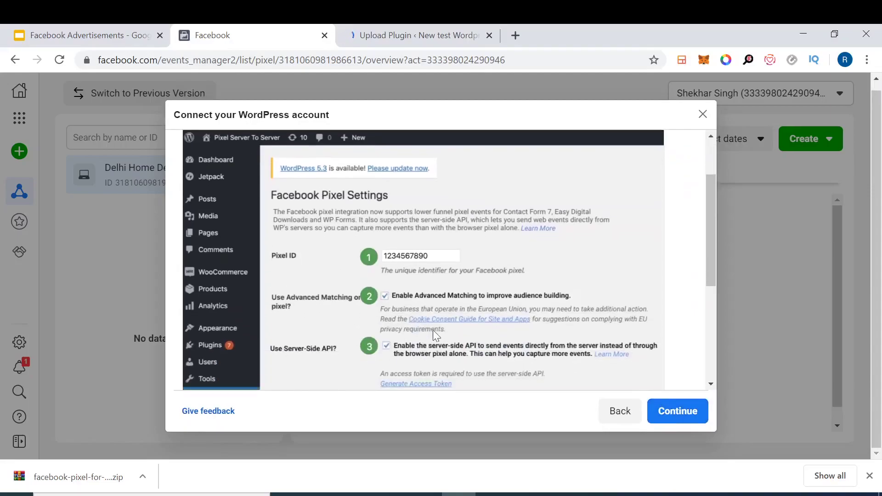
pyautogui.scroll(-1, 439, 317)
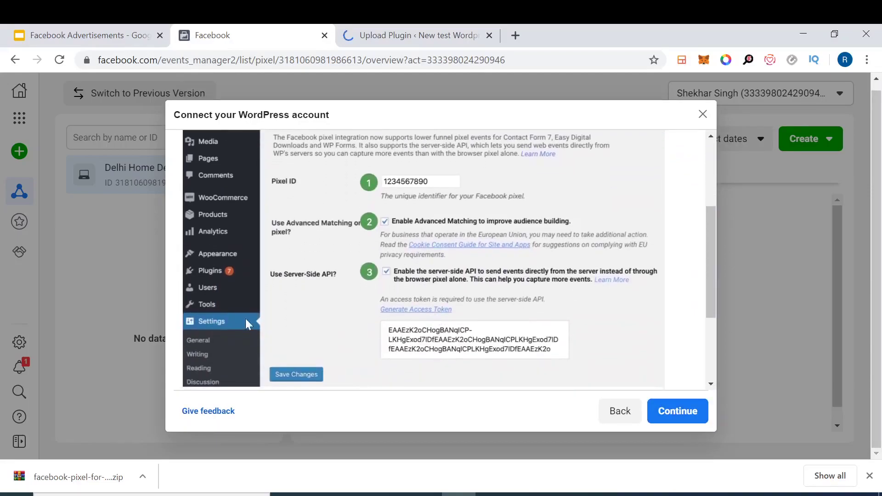
pyautogui.scroll(5, 348, 280)
pyautogui.scroll(-6, 340, 312)
pyautogui.scroll(-1, 294, 313)
pyautogui.scroll(2, 299, 236)
pyautogui.scroll(1, 369, 236)
pyautogui.scroll(-5, 344, 321)
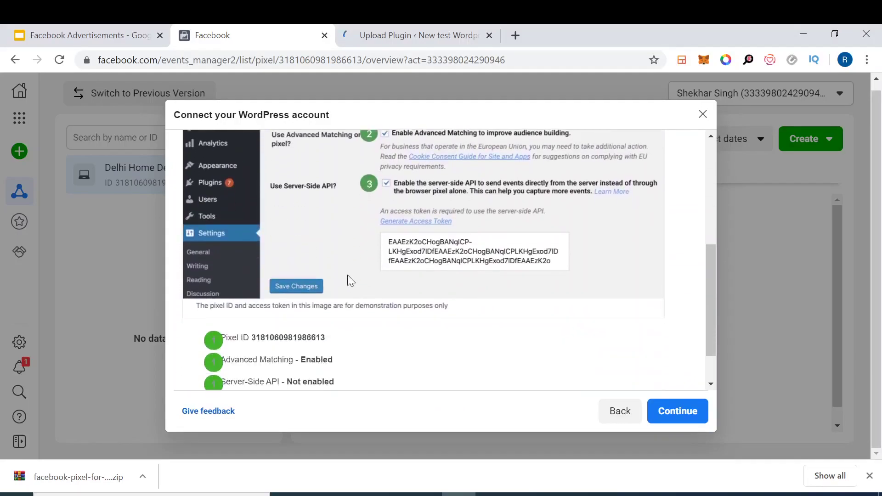
# Return to WordPress's plugin upload page and activate the newly installed Facebook Pixel plugin
pyautogui.click(375, 31)
pyautogui.scroll(-3, 305, 301)
pyautogui.scroll(-2, 304, 298)
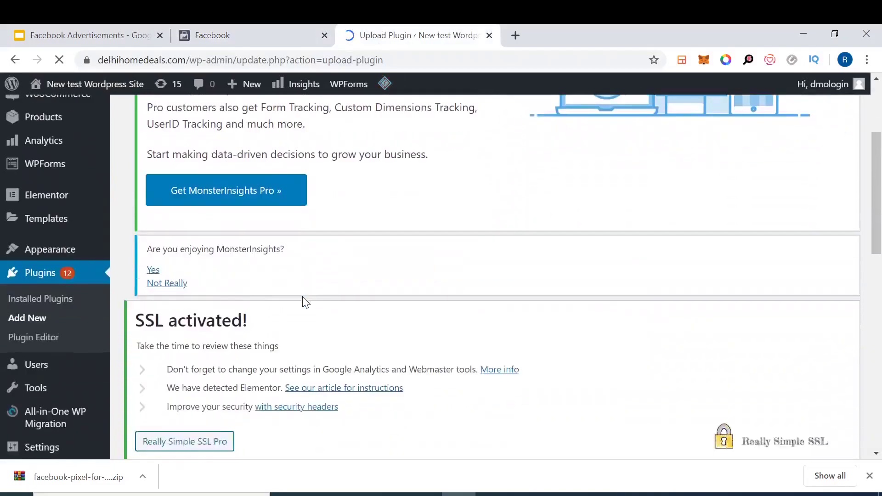
pyautogui.scroll(5, 301, 299)
pyautogui.scroll(-5, 301, 299)
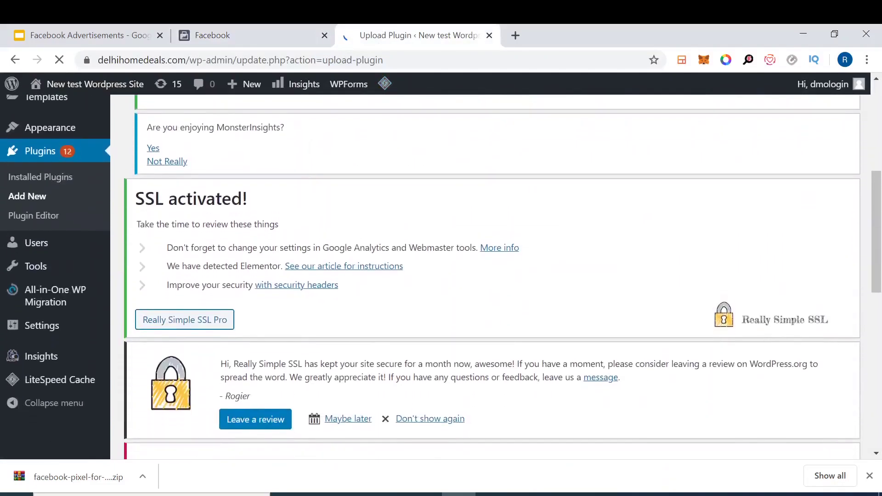
pyautogui.scroll(-10, 300, 287)
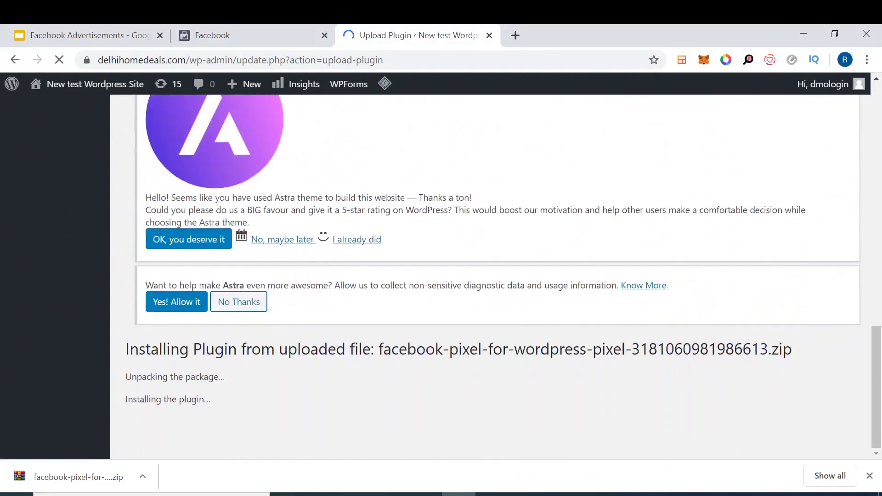
pyautogui.scroll(-1, 158, 382)
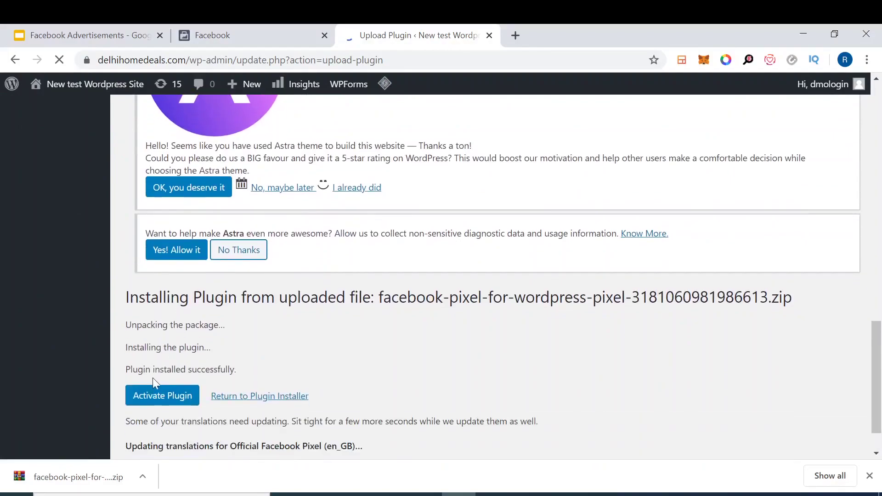
pyautogui.scroll(-2, 260, 332)
pyautogui.scroll(-12, 182, 346)
pyautogui.scroll(-5, 180, 350)
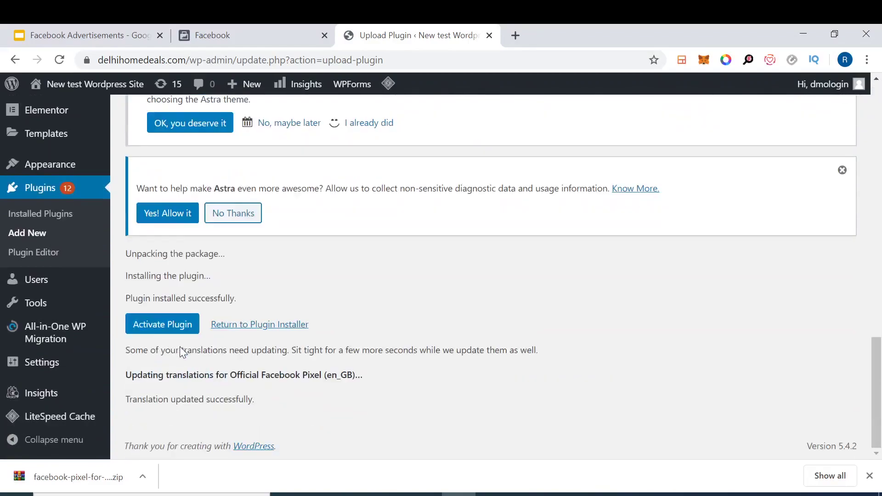
pyautogui.click(167, 324)
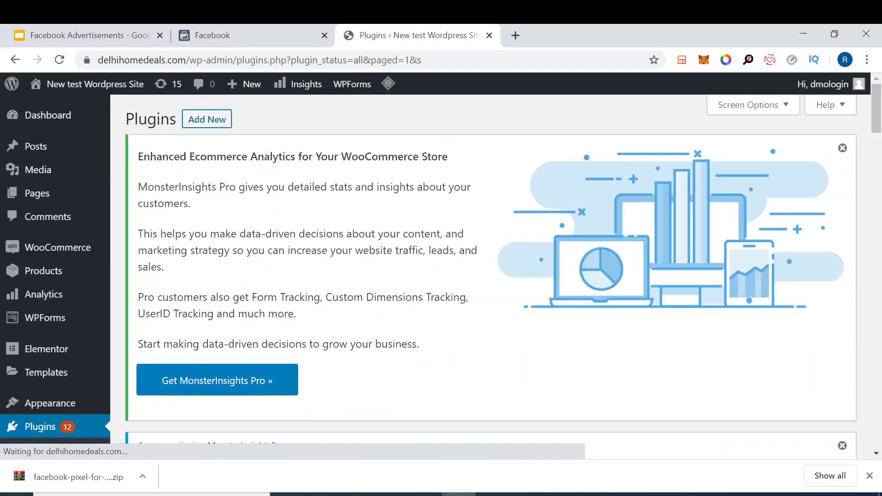
# Open the Facebook Pixel settings page in WordPress
pyautogui.scroll(-5, 236, 374)
pyautogui.moveTo(36, 366)
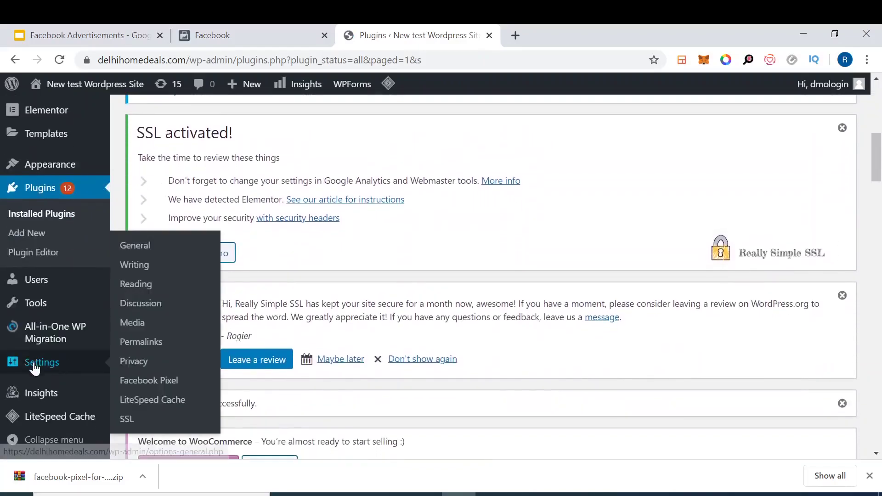
pyautogui.click(172, 384)
# Compare the plugin's Pixel ID, Advanced Matching and Server-Side API settings with those in the Facebook guide
pyautogui.click(252, 36)
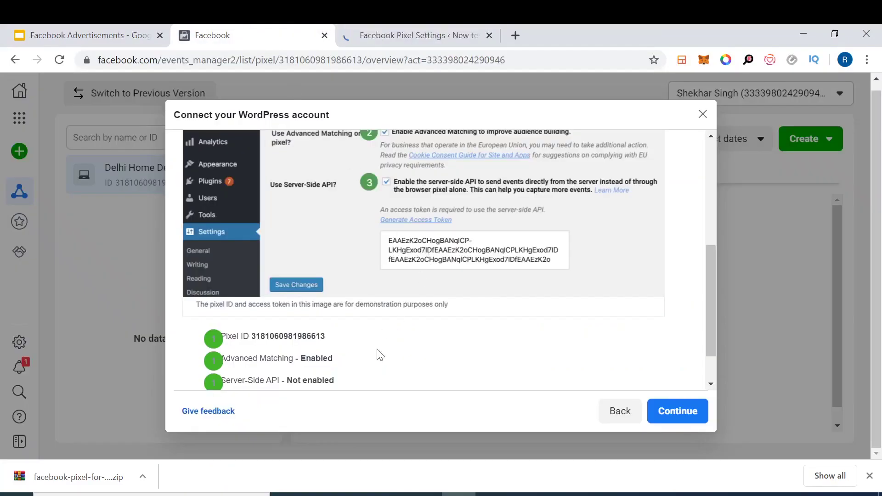
pyautogui.click(385, 24)
pyautogui.scroll(-8, 386, 372)
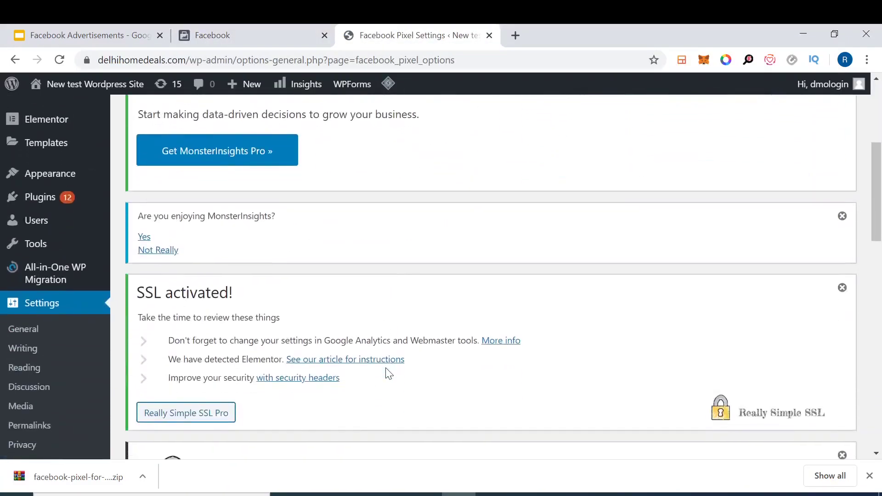
pyautogui.scroll(-10, 386, 373)
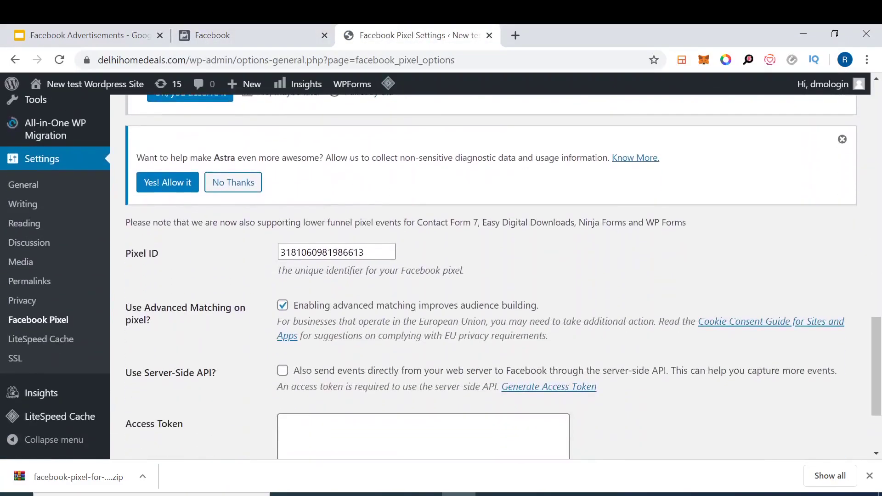
pyautogui.click(280, 31)
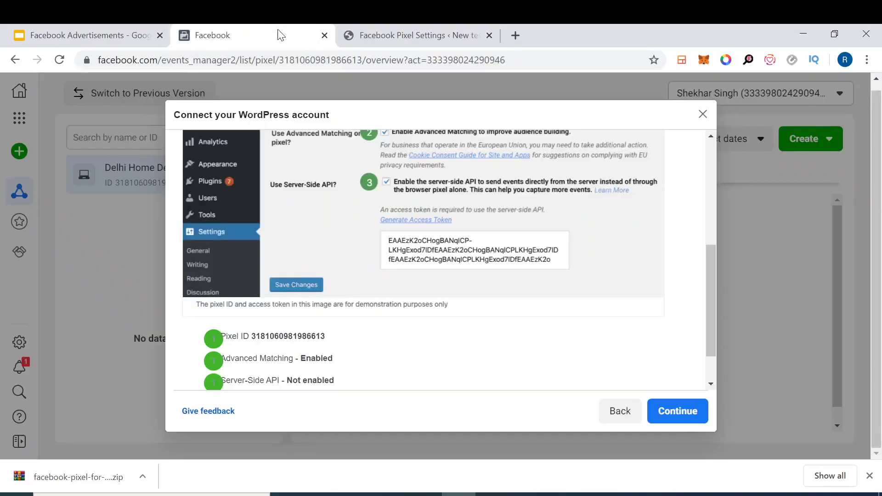
pyautogui.scroll(3, 385, 202)
pyautogui.click(404, 27)
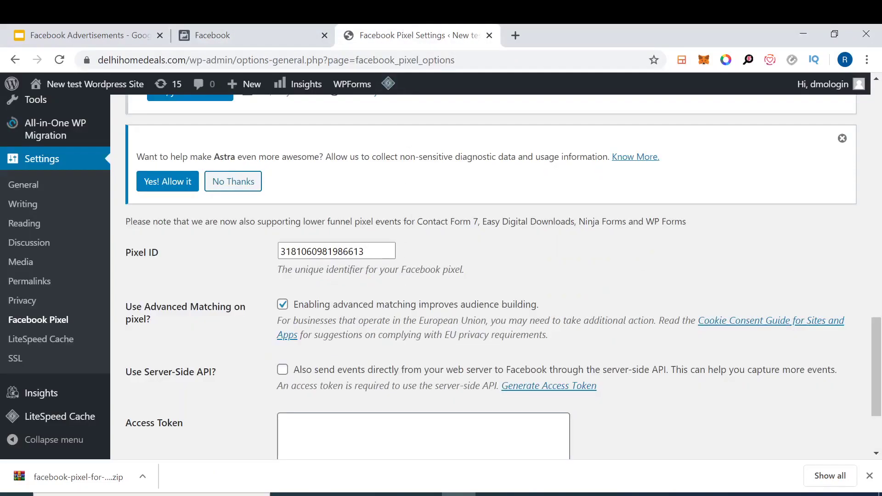
# Try enabling the Server-Side API option and consult the linked access token documentation
pyautogui.scroll(-2, 441, 276)
pyautogui.scroll(1, 296, 246)
pyautogui.click(283, 260)
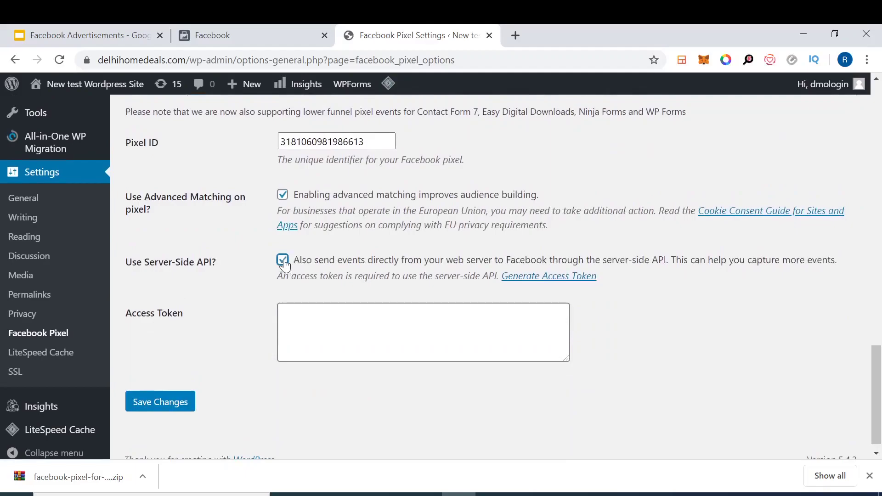
pyautogui.scroll(-1, 441, 275)
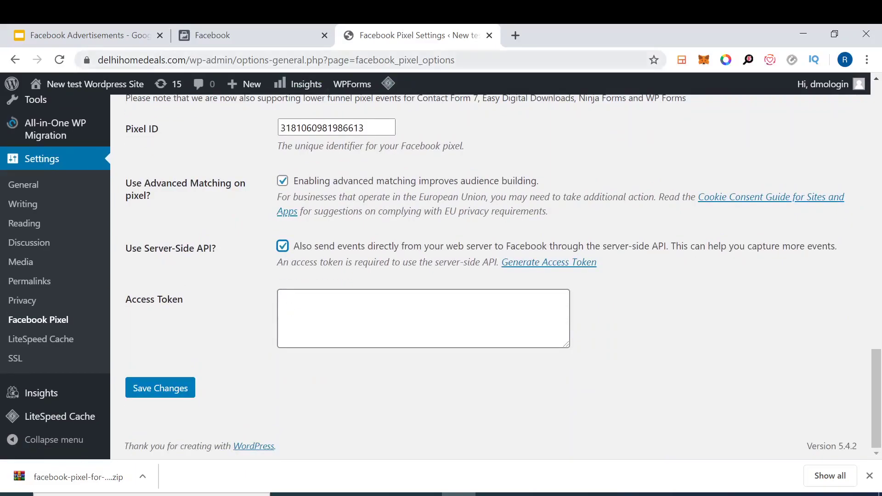
pyautogui.click(536, 264)
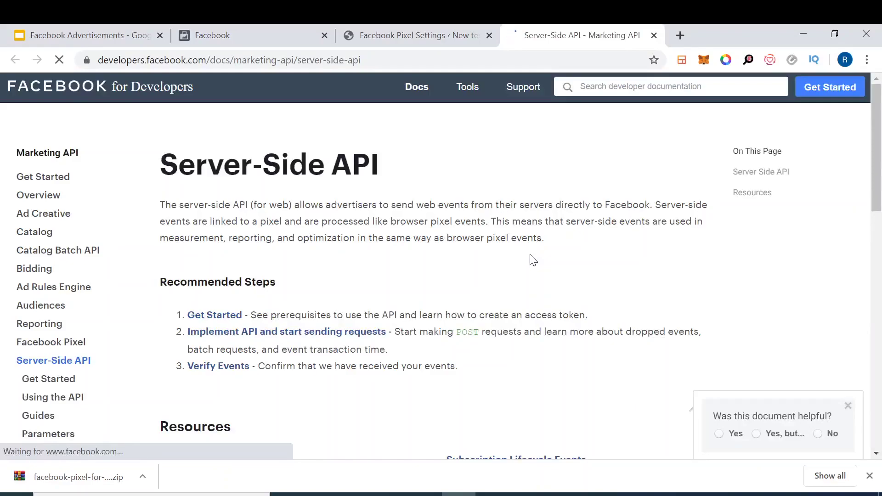
pyautogui.scroll(-1, 533, 260)
pyautogui.scroll(-5, 533, 260)
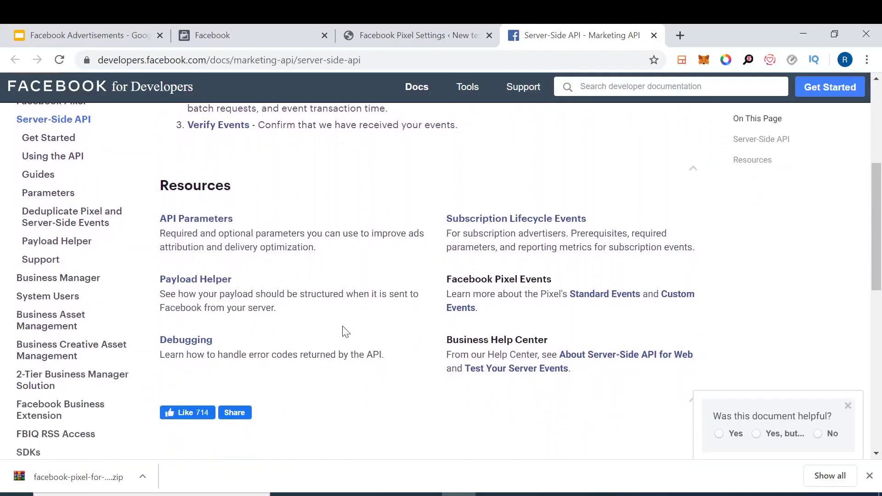
pyautogui.scroll(6, 344, 291)
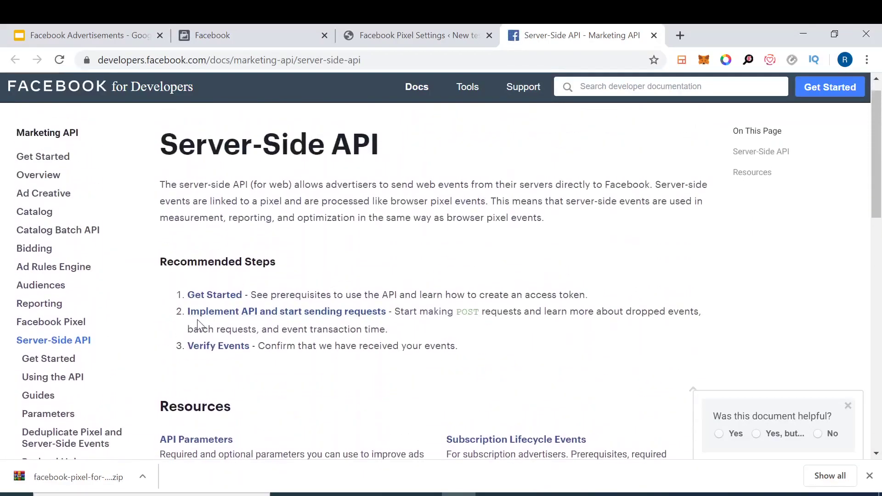
pyautogui.click(654, 36)
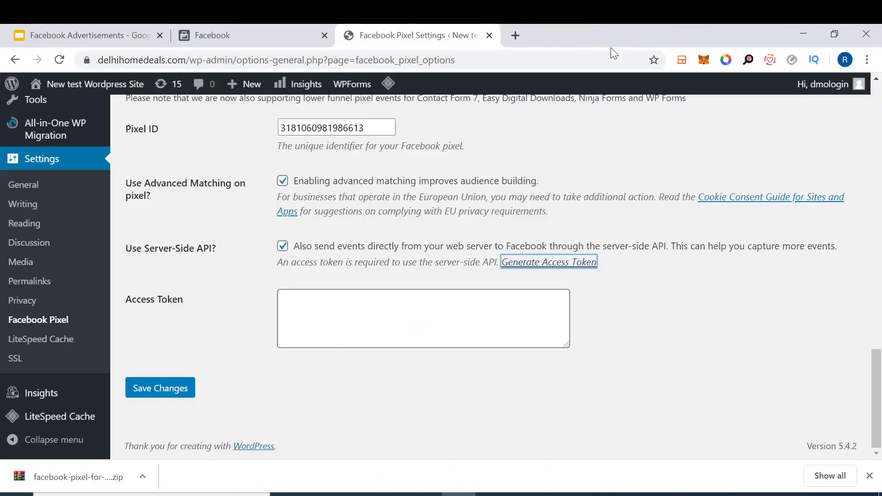
pyautogui.click(283, 247)
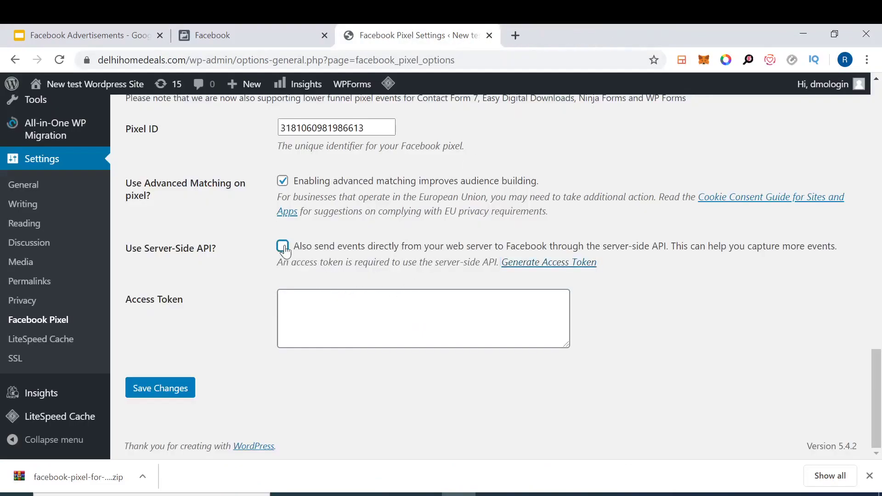
# Save the plugin's pixel settings in WordPress and advance the Facebook setup guide to the connection verification stage
pyautogui.click(256, 30)
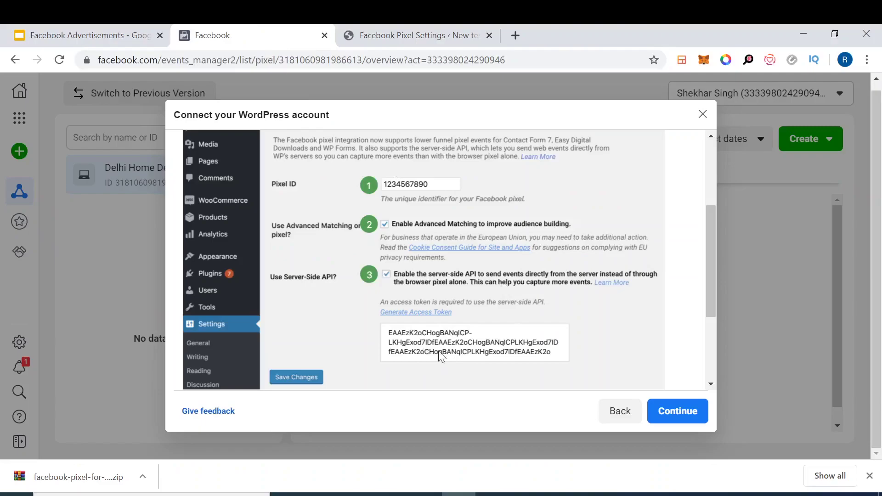
pyautogui.click(424, 28)
pyautogui.click(184, 390)
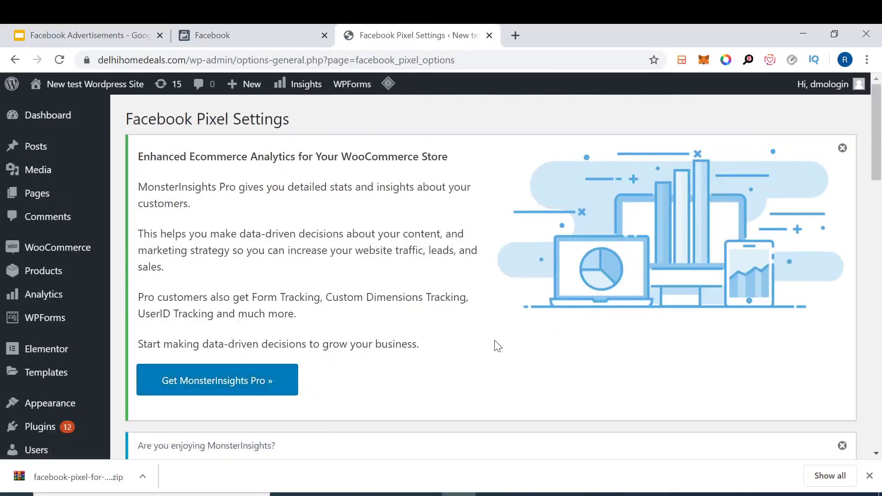
pyautogui.scroll(-10, 497, 346)
pyautogui.click(283, 30)
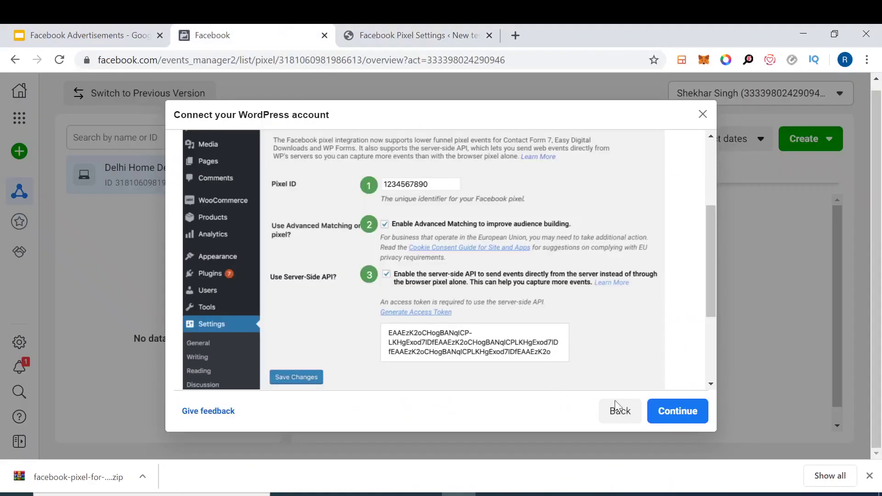
pyautogui.click(695, 407)
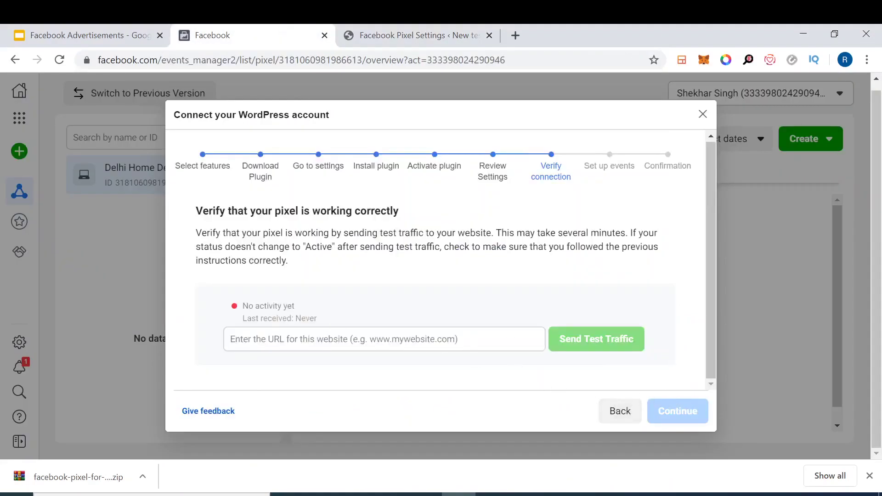
pyautogui.click(231, 339)
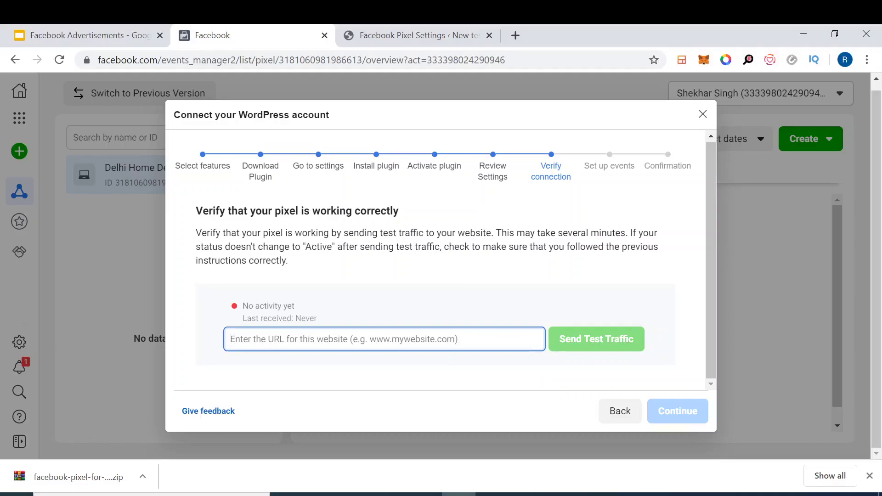
pyautogui.click(382, 30)
pyautogui.moveTo(187, 60); pyautogui.dragTo(51, 68)
pyautogui.hotkey('ctrl', 'c')
pyautogui.click(230, 30)
pyautogui.hotkey('ctrl', 'v')
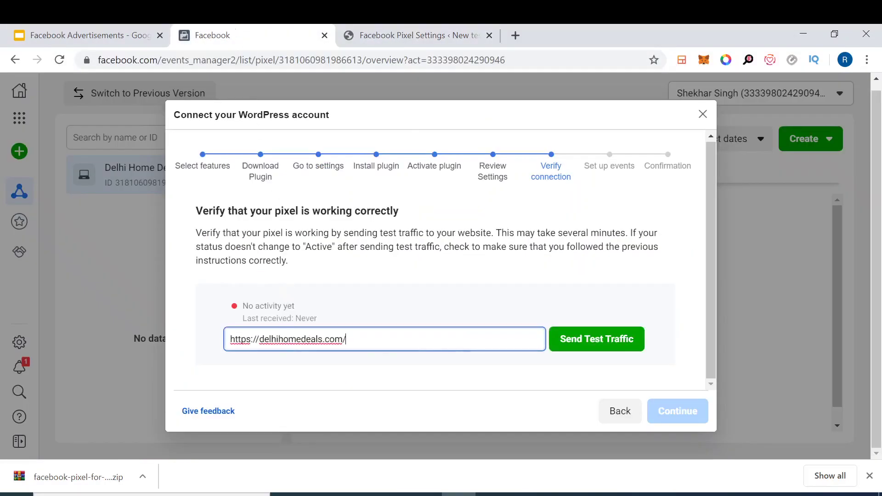
pyautogui.click(584, 345)
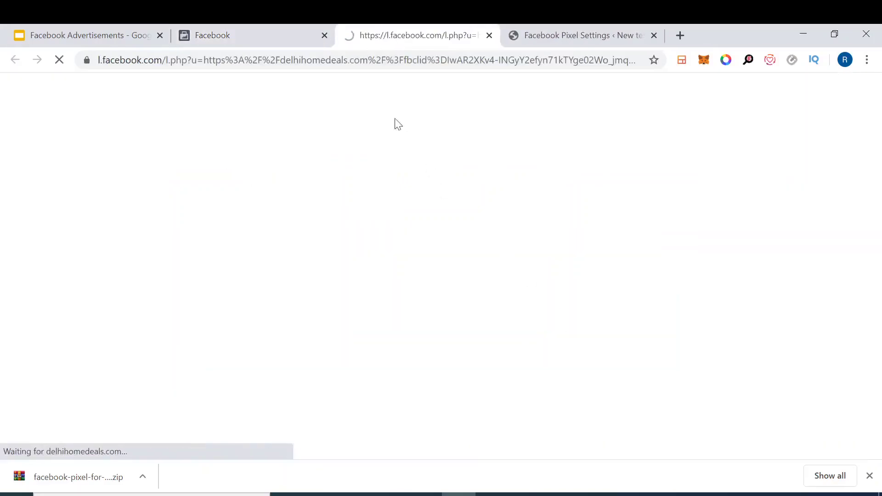
# Browse the opened store homepage down to its footer and check the pixel's connection status in the Facebook setup guide
pyautogui.click(275, 33)
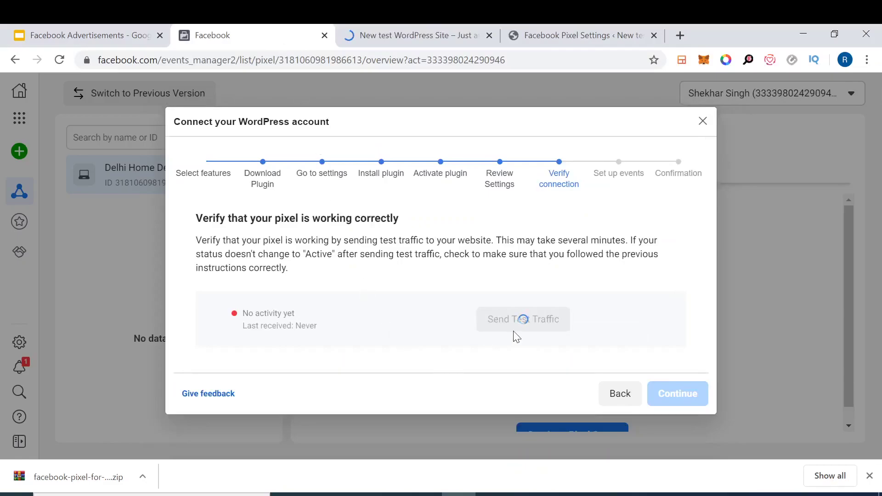
pyautogui.click(426, 28)
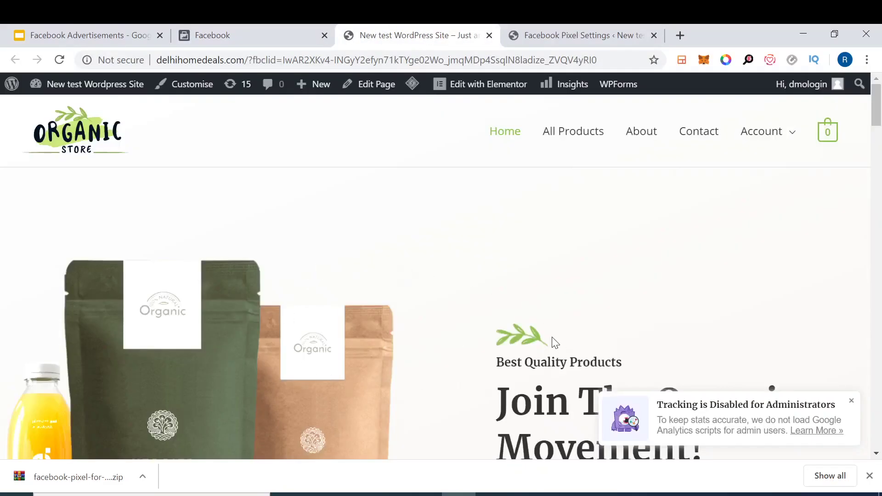
pyautogui.scroll(-20, 379, 247)
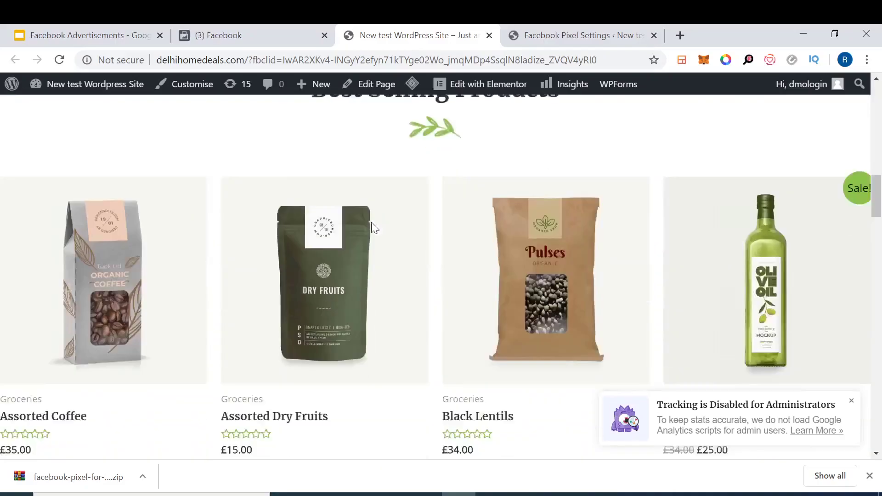
pyautogui.scroll(-15, 371, 222)
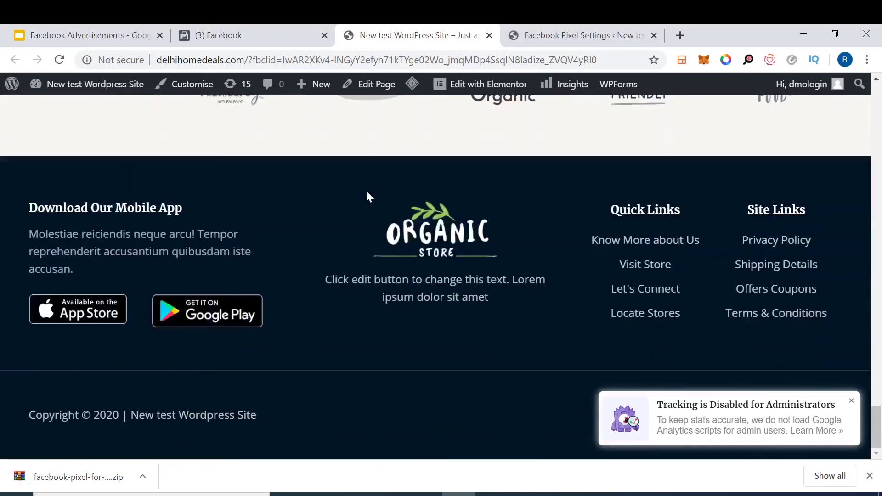
pyautogui.scroll(15, 366, 197)
pyautogui.click(285, 42)
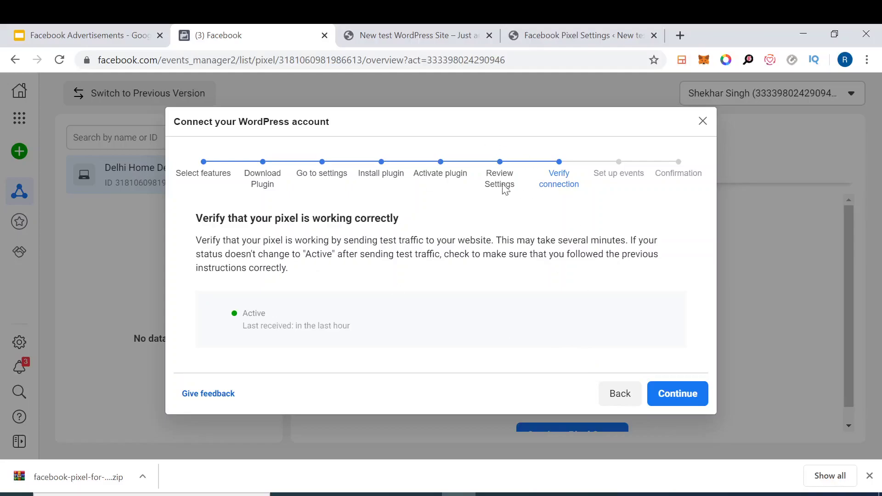
pyautogui.click(685, 398)
pyautogui.click(667, 394)
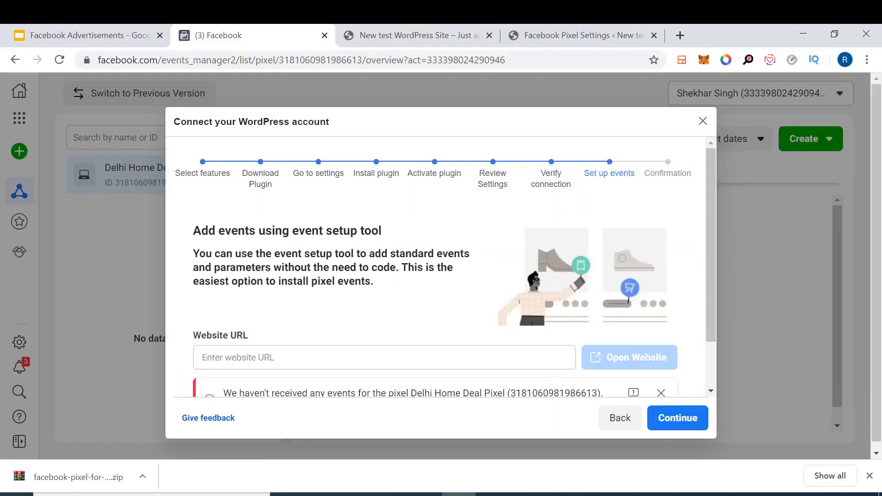
pyautogui.scroll(-2, 441, 266)
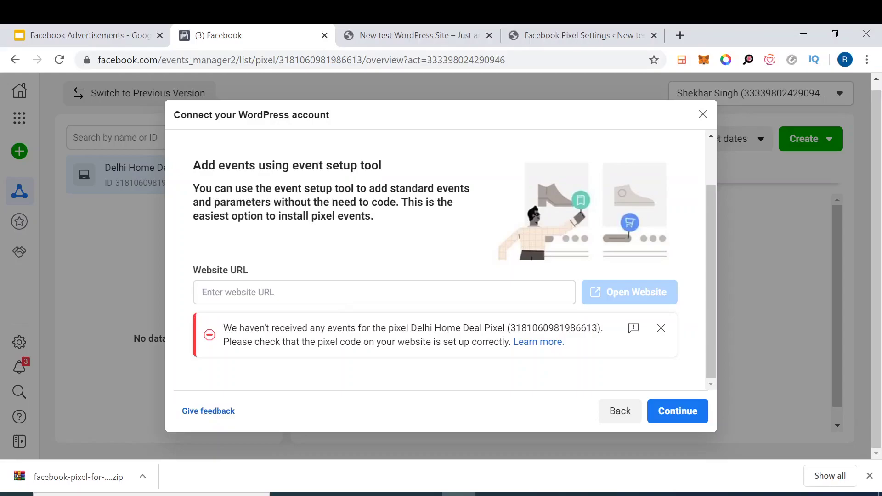
pyautogui.click(384, 293)
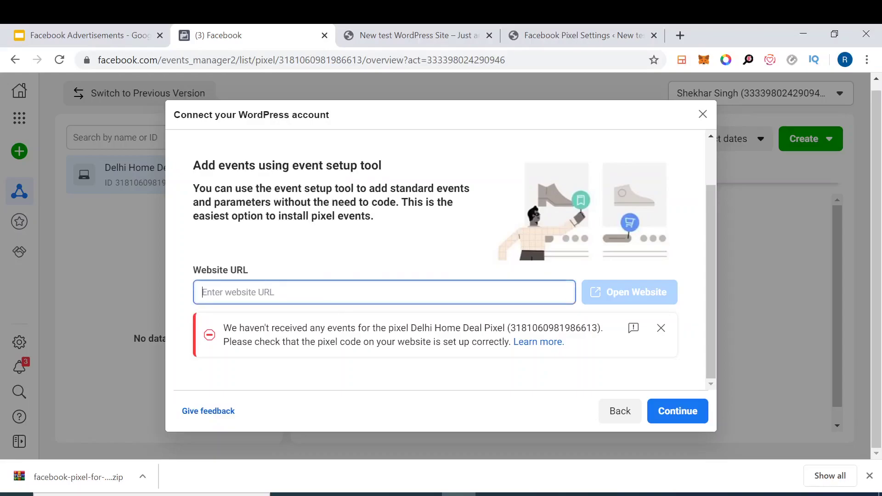
pyautogui.write('https://delhihomedeals.com/')
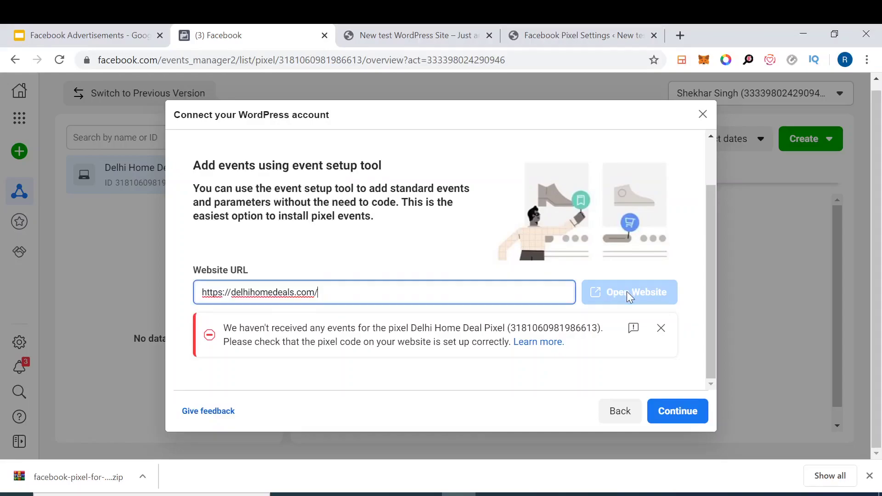
pyautogui.click(419, 259)
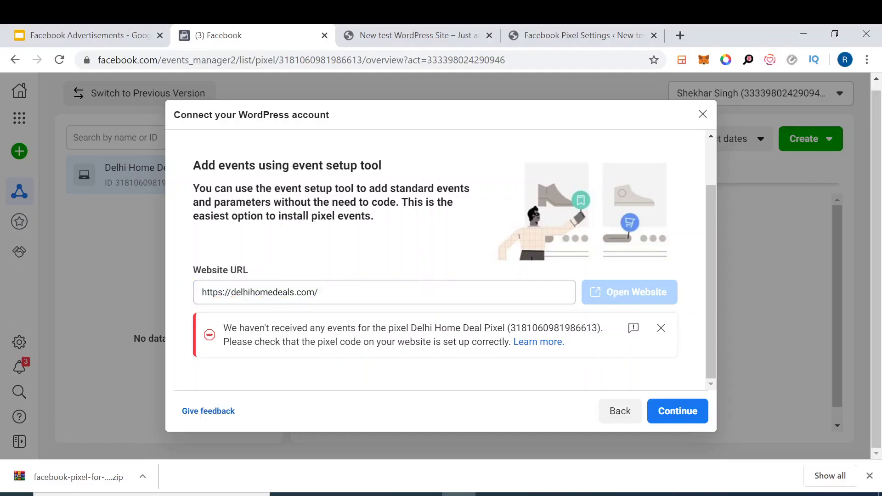
pyautogui.click(663, 329)
pyautogui.click(442, 339)
pyautogui.press('BackSpace')
pyautogui.click(396, 369)
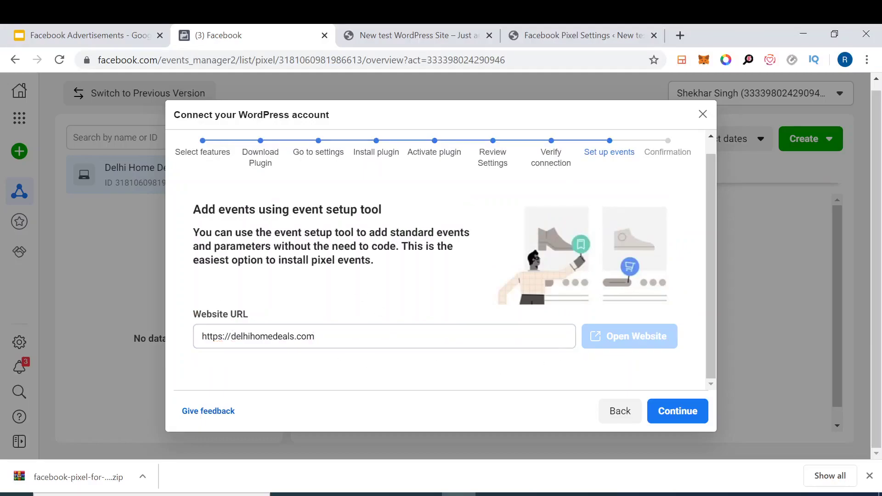
pyautogui.click(694, 412)
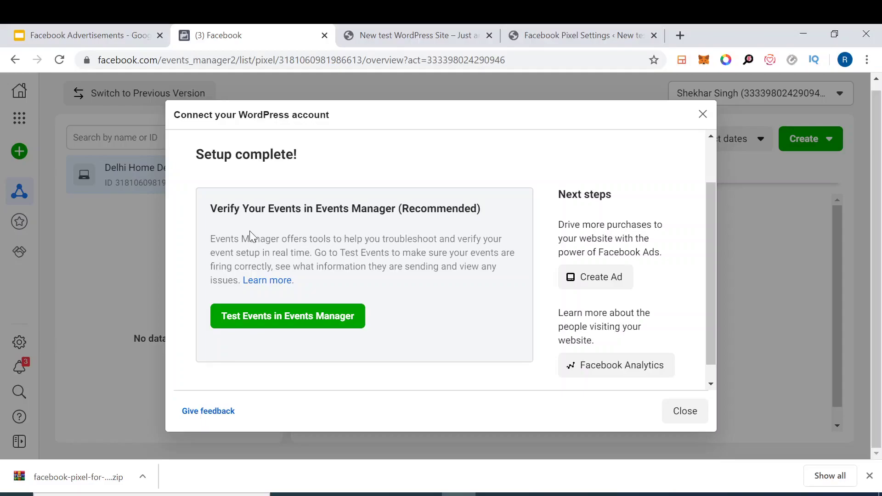
# Open the event test in Events Manager in a separate browser tab and close the WordPress setup dialog
pyautogui.rightClick(295, 324)
pyautogui.click(327, 335)
pyautogui.scroll(-1, 380, 309)
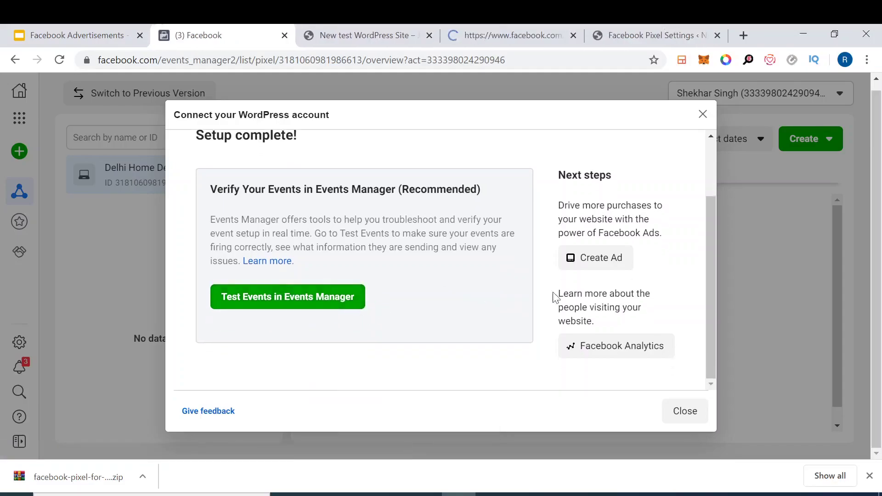
pyautogui.click(690, 413)
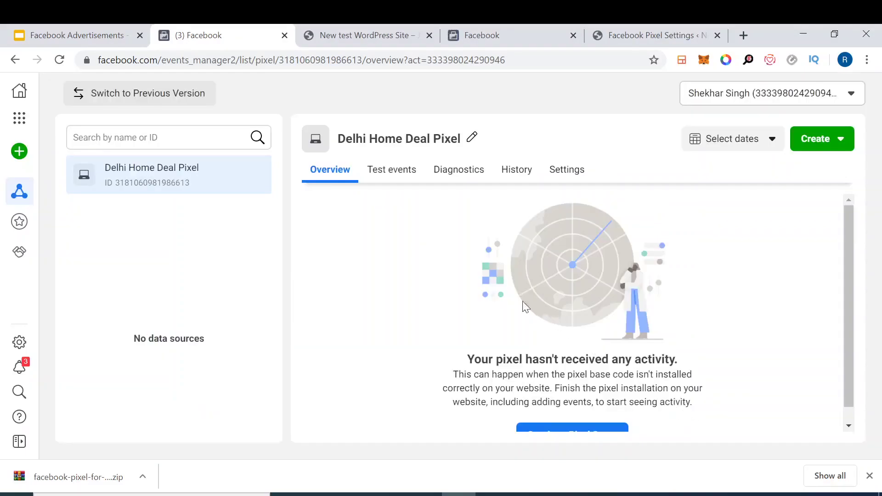
# Postpone the Events Manager welcome tour in the new tab and review the pixel's creation options and code installation methods
pyautogui.click(465, 26)
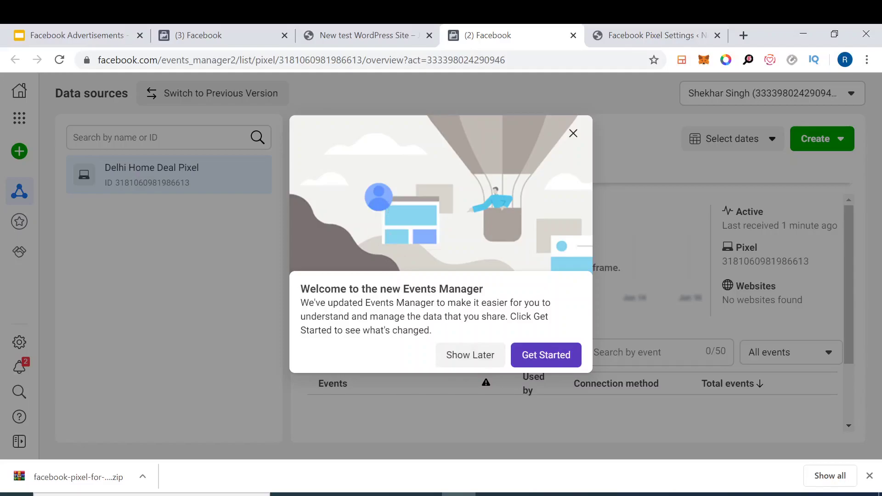
pyautogui.click(462, 357)
pyautogui.click(826, 146)
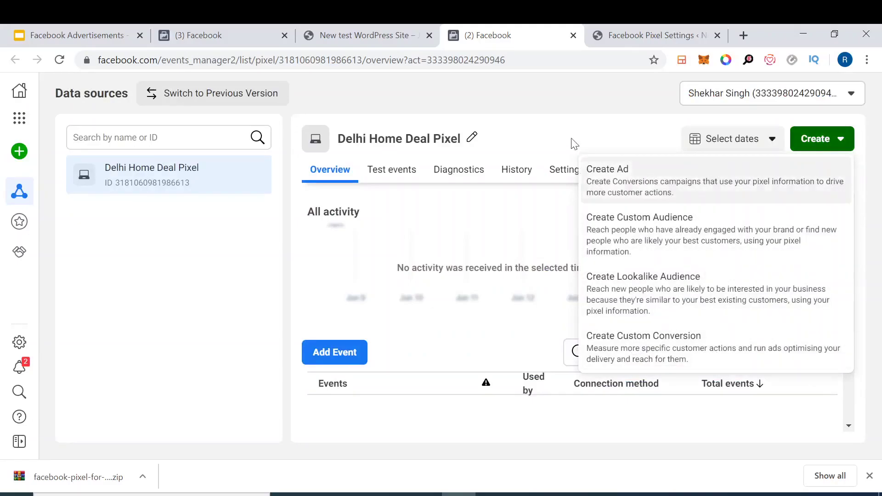
pyautogui.click(532, 107)
pyautogui.click(343, 361)
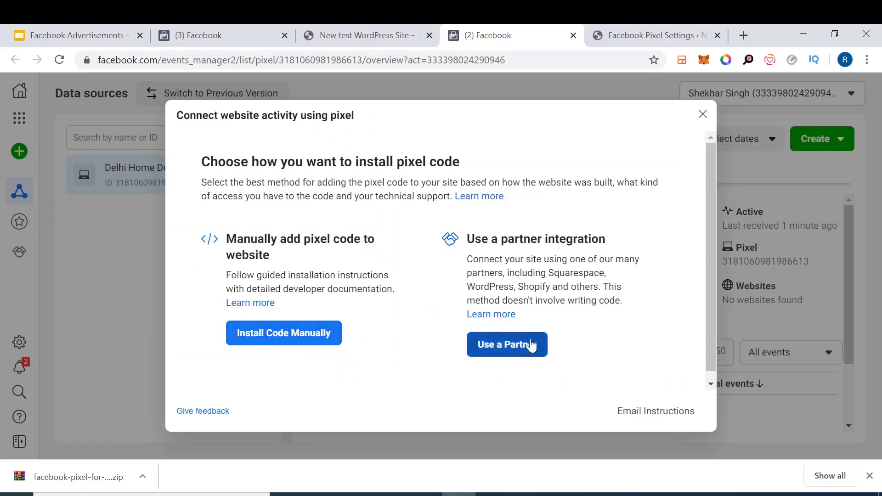
pyautogui.click(703, 114)
pyautogui.scroll(-2, 551, 353)
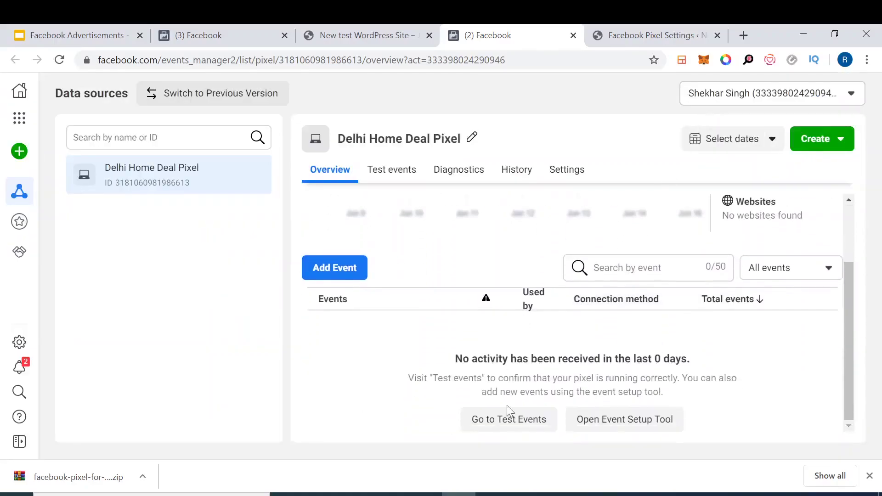
pyautogui.click(516, 420)
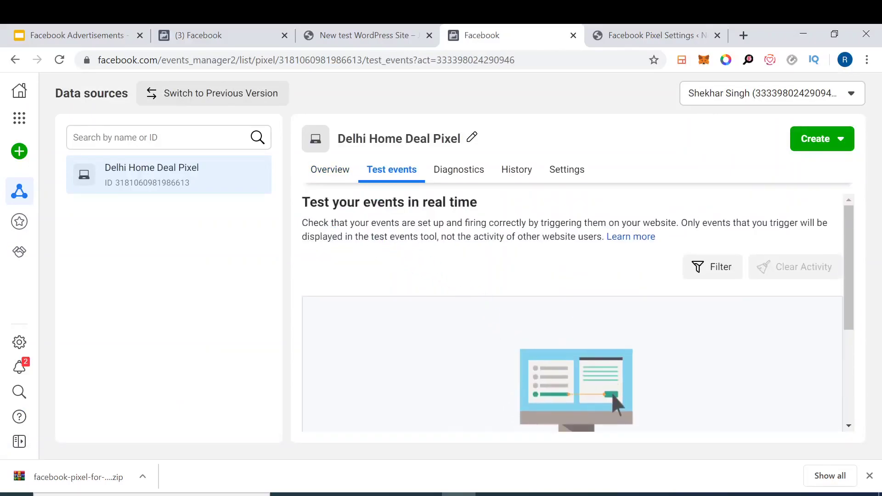
pyautogui.scroll(-4, 572, 313)
pyautogui.click(522, 334)
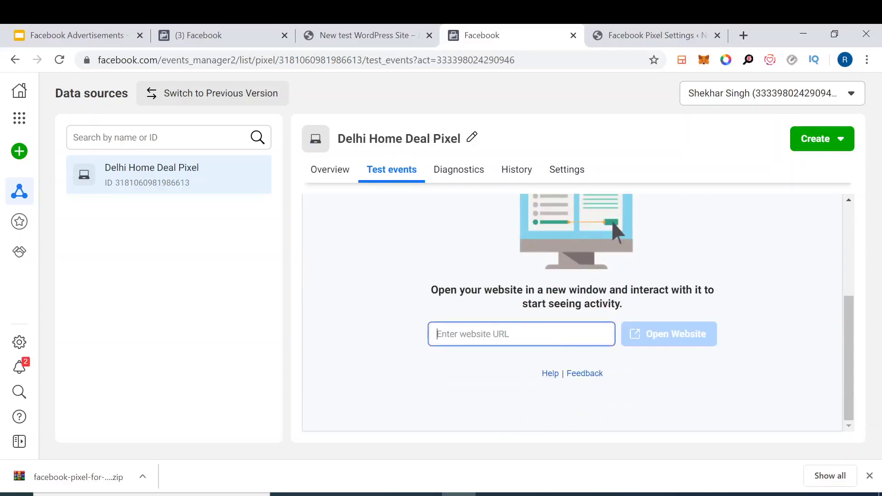
pyautogui.write('https://delhihomedeals.com/')
pyautogui.click(655, 339)
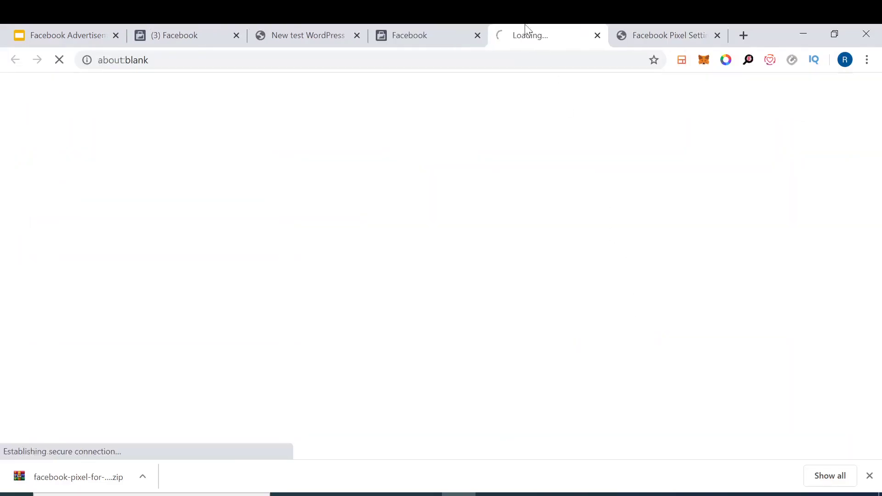
pyautogui.click(449, 30)
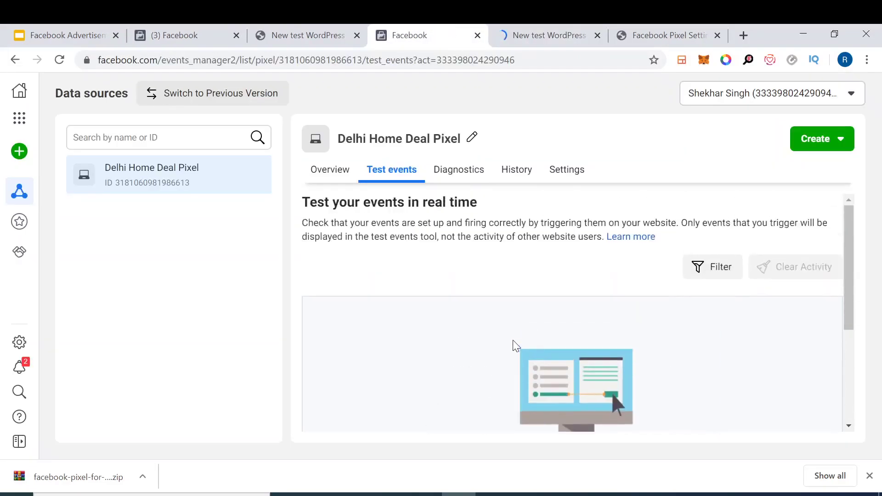
pyautogui.scroll(-3, 515, 340)
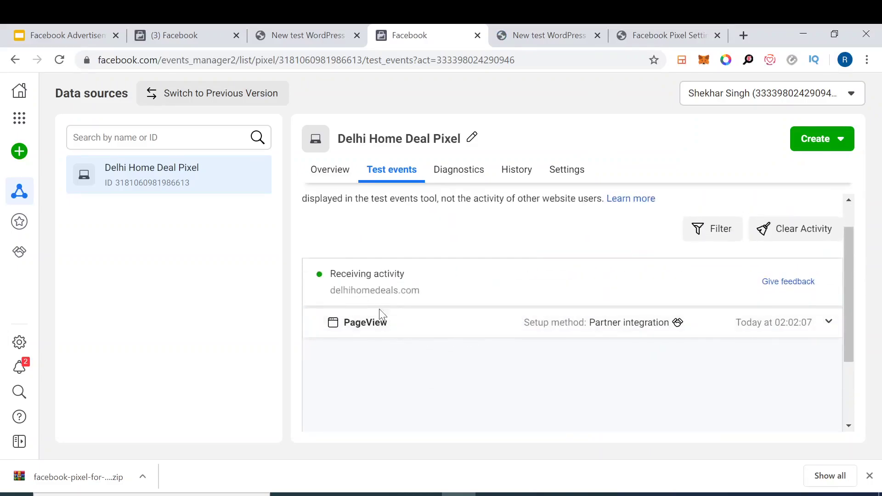
# Trigger the store homepage's Shop Now link and open the Assorted Dry Fruits product page at its basket option
pyautogui.click(510, 34)
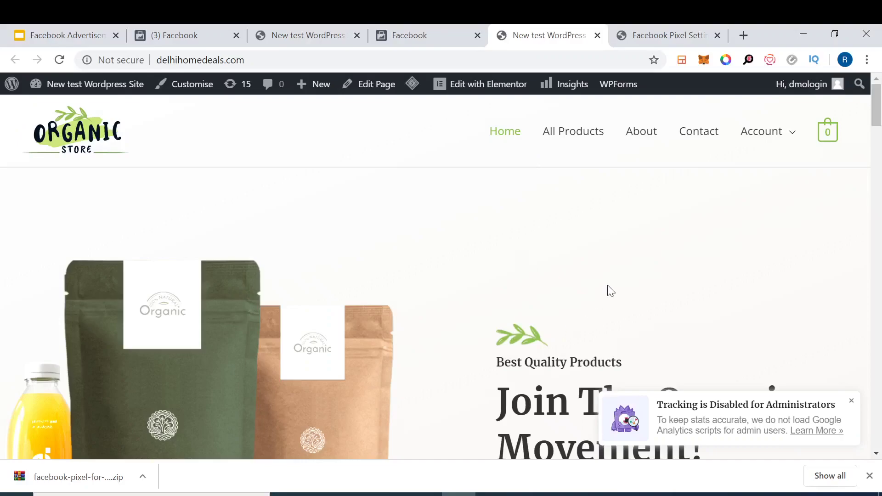
pyautogui.scroll(-9, 607, 285)
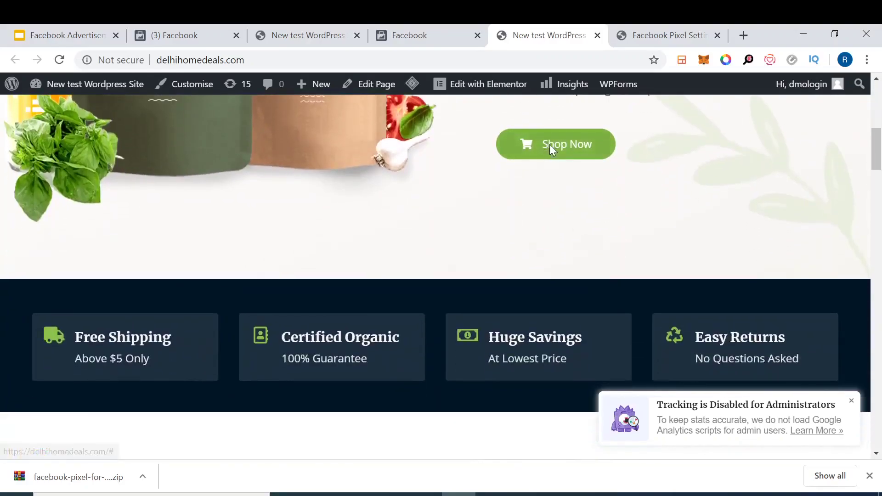
pyautogui.click(550, 145)
pyautogui.scroll(-15, 525, 253)
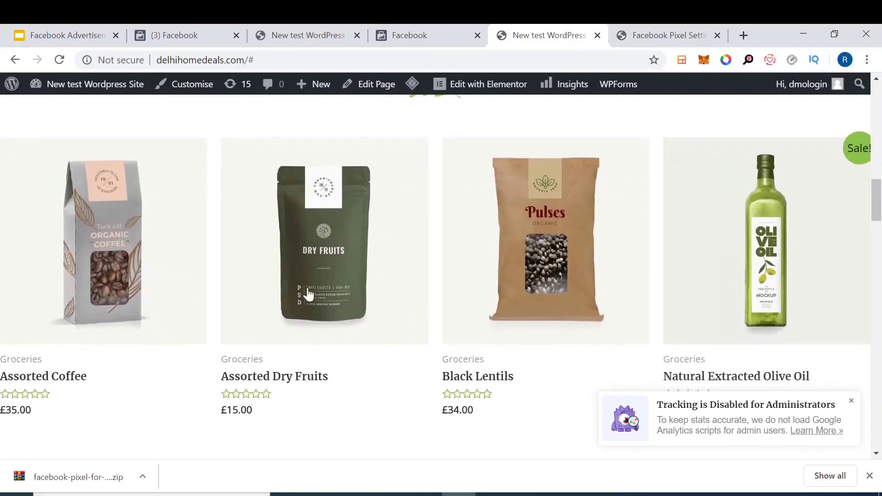
pyautogui.click(312, 301)
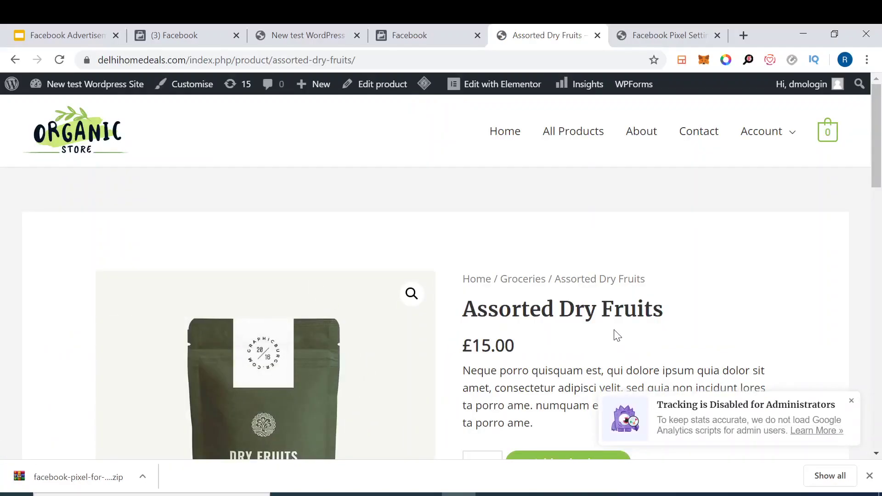
pyautogui.scroll(-5, 634, 220)
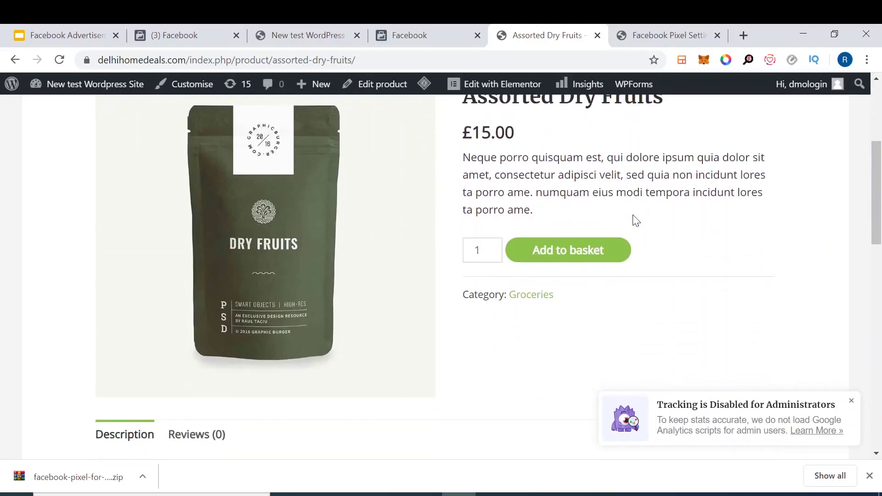
# Add one Assorted Dry Fruits to the store basket and check the pixel's test events for the resulting activity
pyautogui.click(590, 252)
pyautogui.click(431, 33)
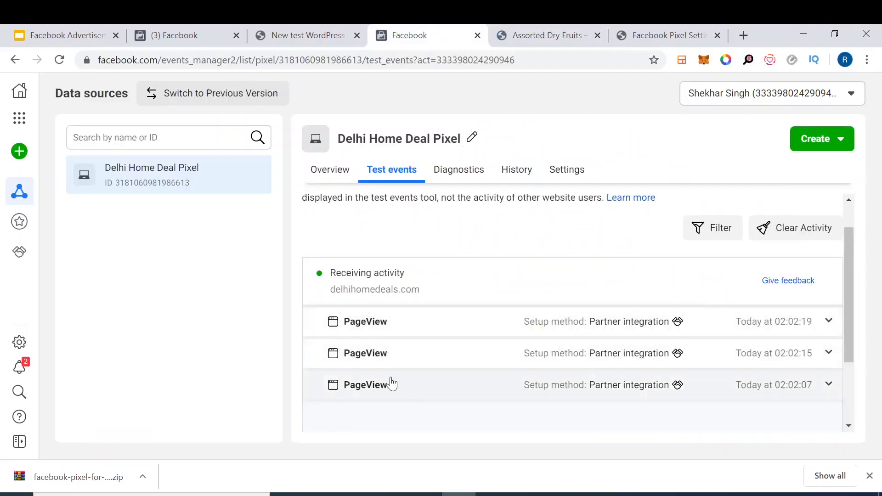
pyautogui.scroll(-1, 416, 382)
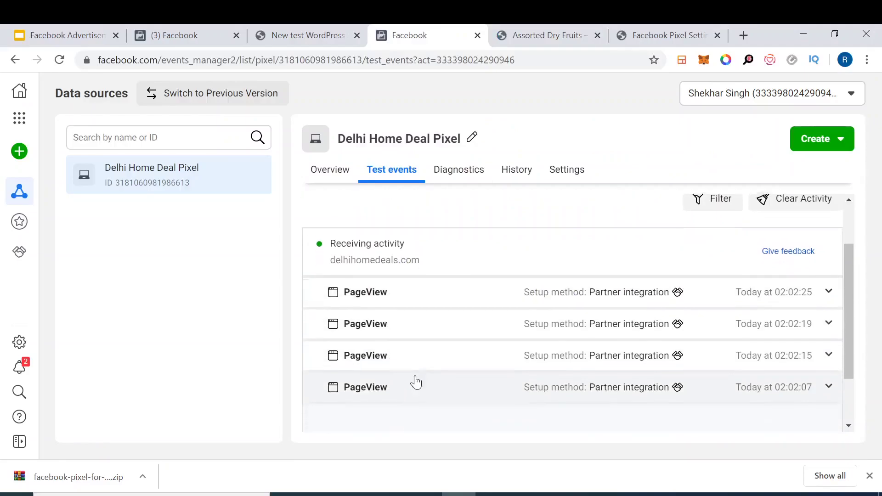
# Open the store's basket page with the added product and check the pixel's test events again for new activity
pyautogui.click(547, 35)
pyautogui.scroll(-2, 643, 266)
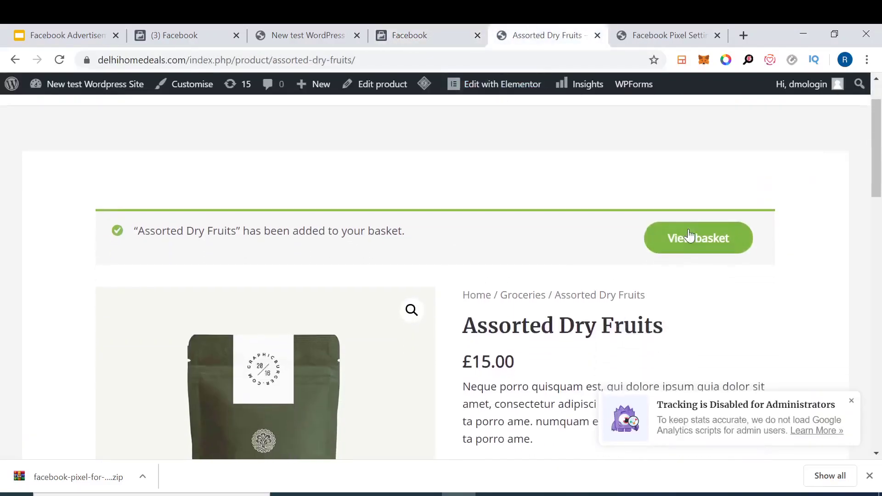
pyautogui.click(690, 235)
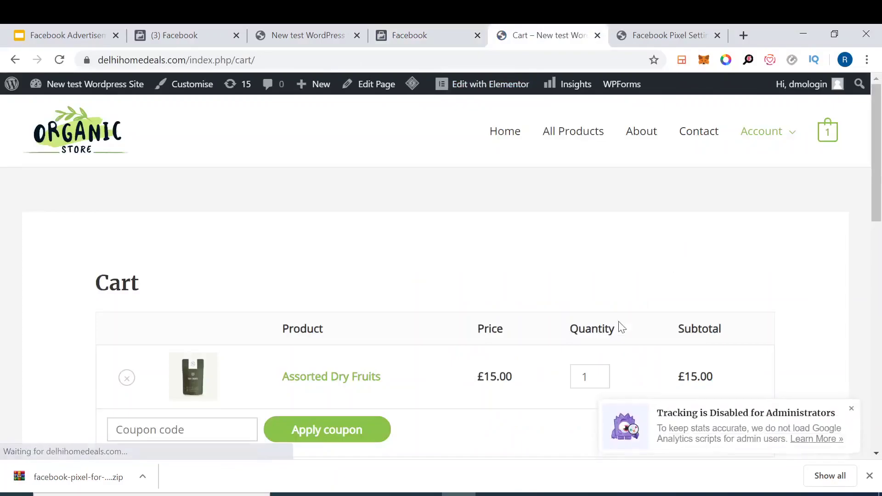
pyautogui.scroll(-3, 628, 325)
pyautogui.click(420, 35)
pyautogui.scroll(-1, 464, 376)
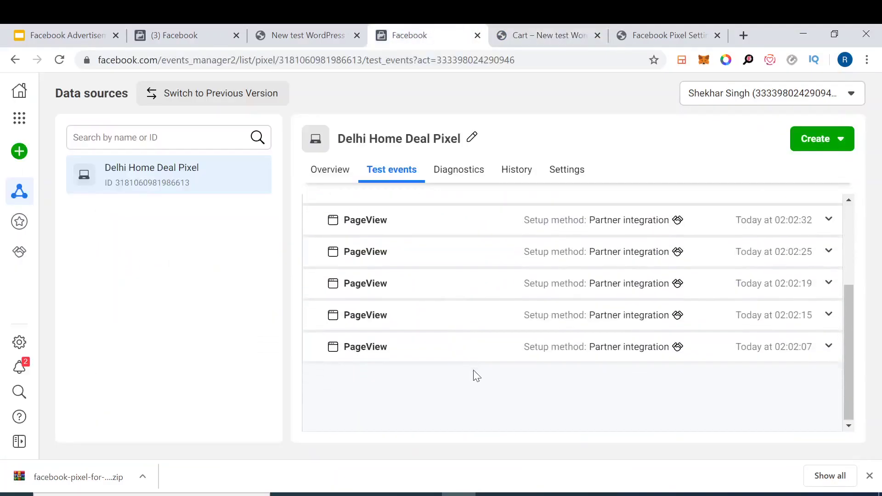
# Examine the URL and matching parameters of the three earliest PageView events, then collapse their details
pyautogui.click(828, 348)
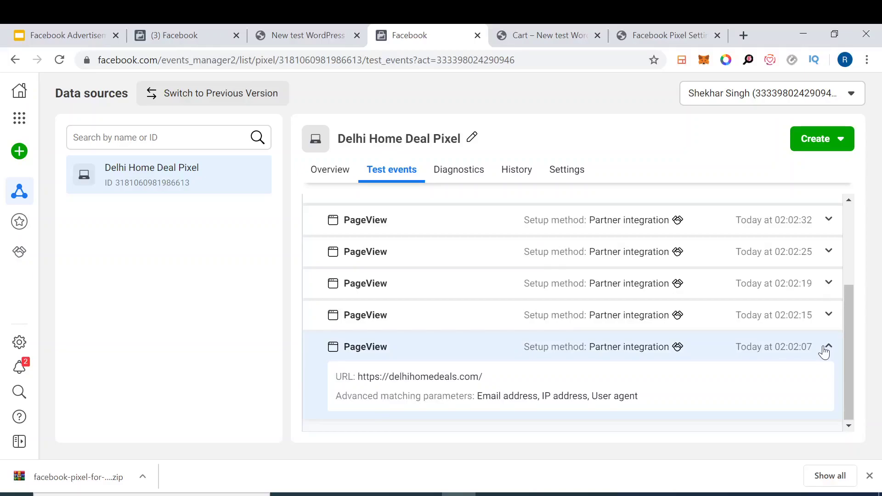
pyautogui.click(829, 316)
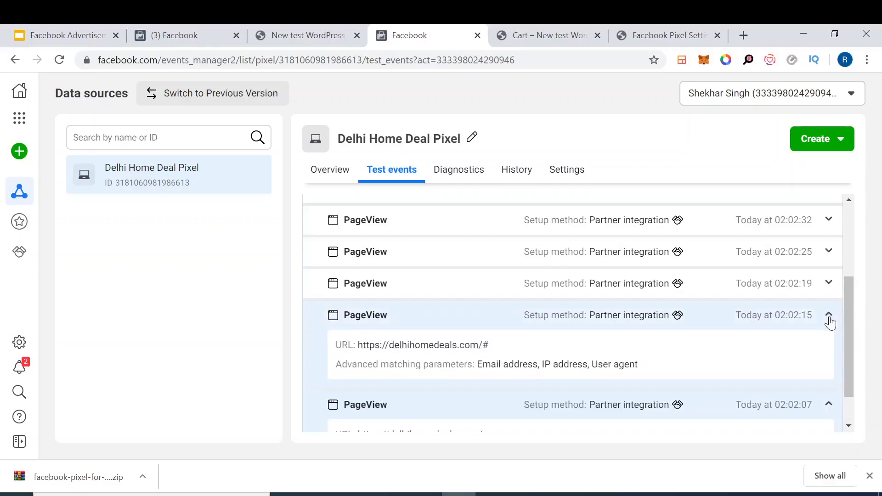
pyautogui.click(829, 283)
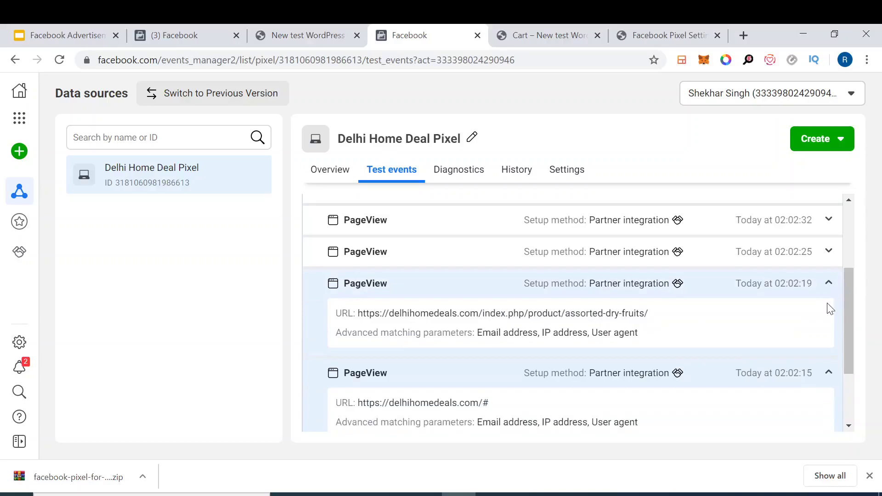
pyautogui.click(828, 283)
pyautogui.click(828, 315)
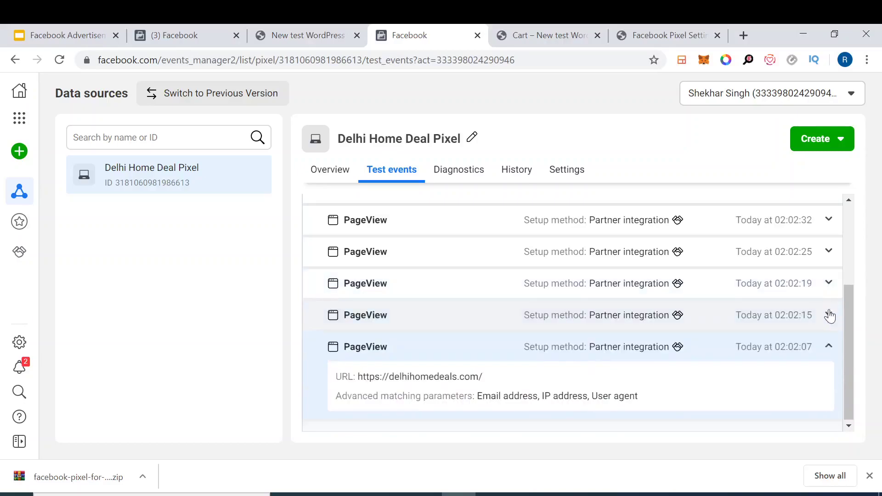
pyautogui.click(828, 347)
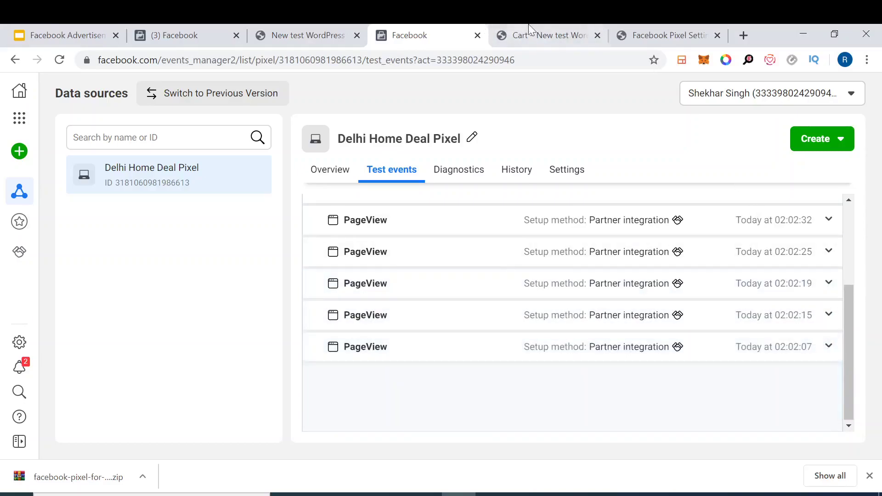
# Proceed from the cart to checkout, check the pixel's test events for that visit, and return to the checkout page
pyautogui.click(519, 35)
pyautogui.scroll(-5, 414, 303)
pyautogui.click(583, 281)
pyautogui.click(408, 36)
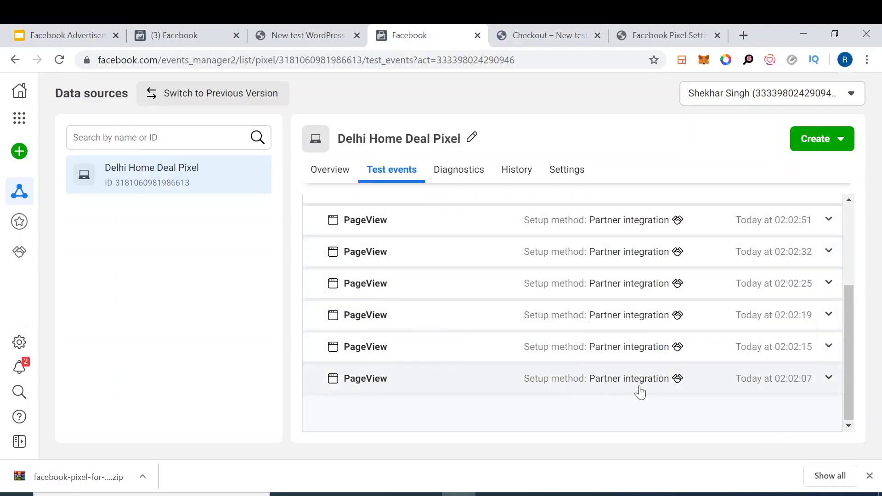
pyautogui.moveTo(625, 374)
pyautogui.click(565, 33)
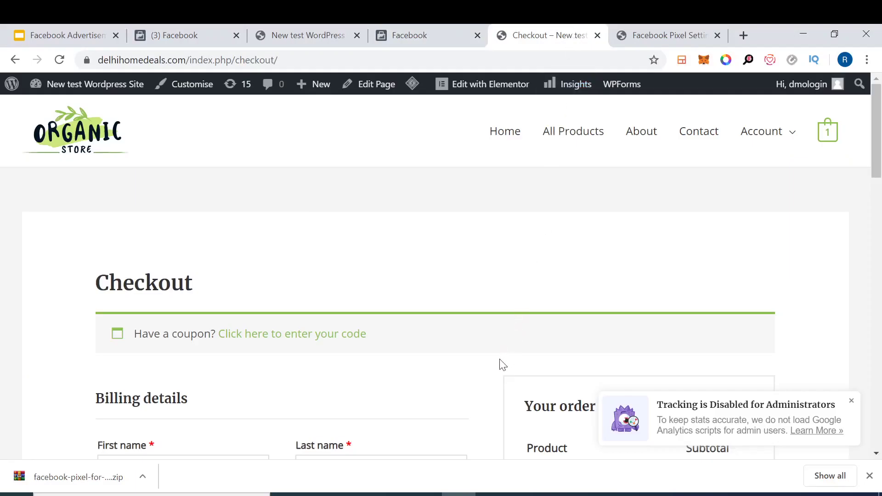